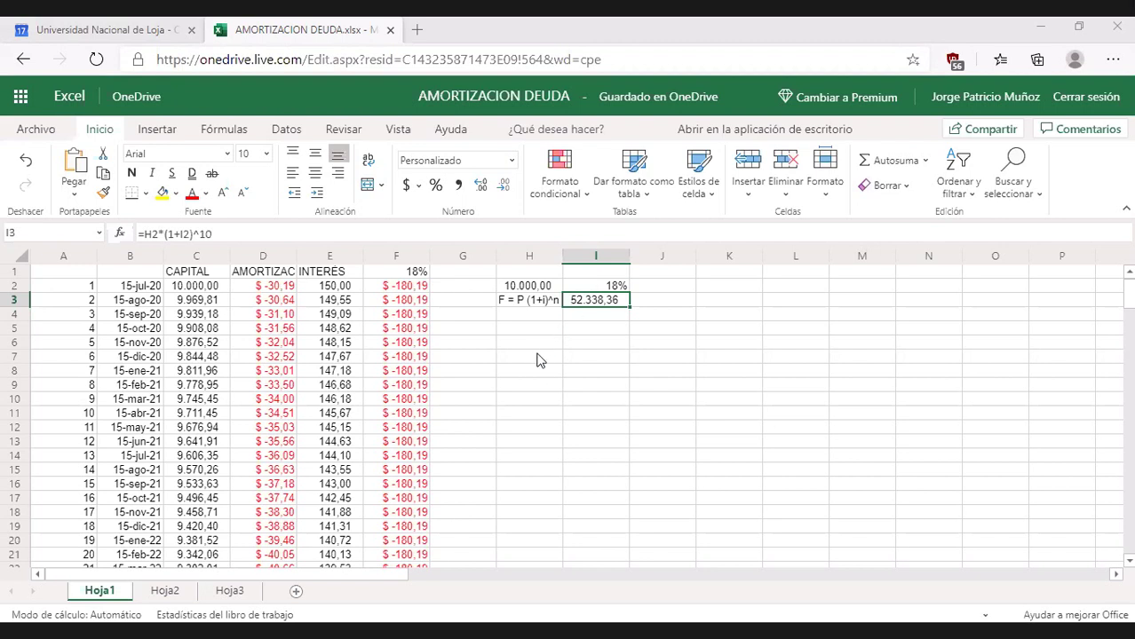
Step: Enter the principal 10000 in cell H7 and the interest rate 18% in cell I7
click(537, 360)
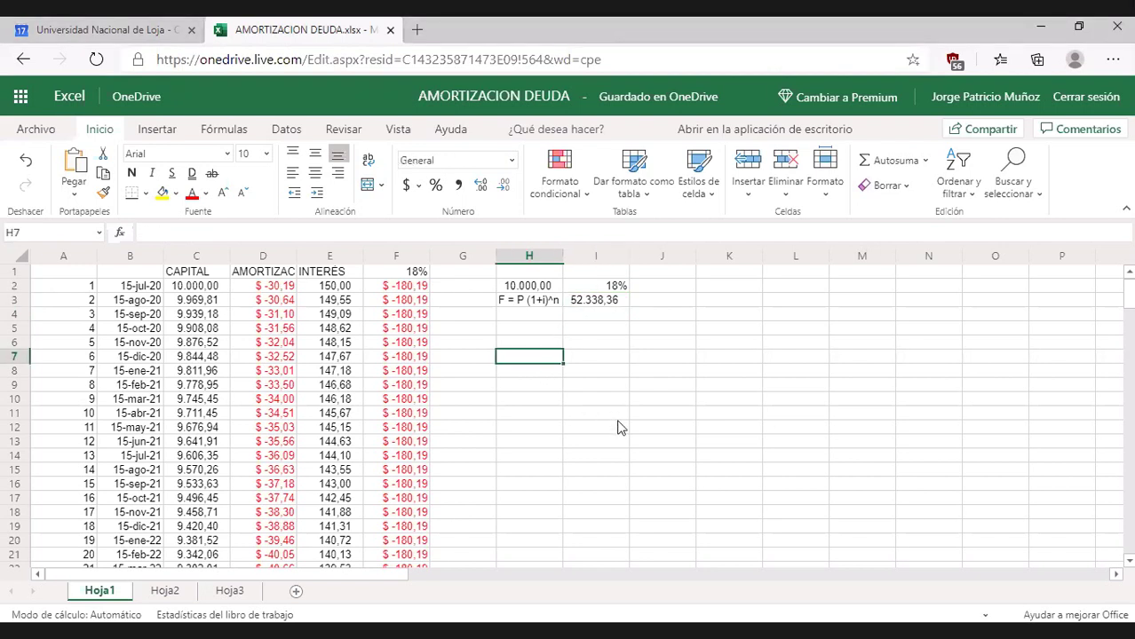
text(10)
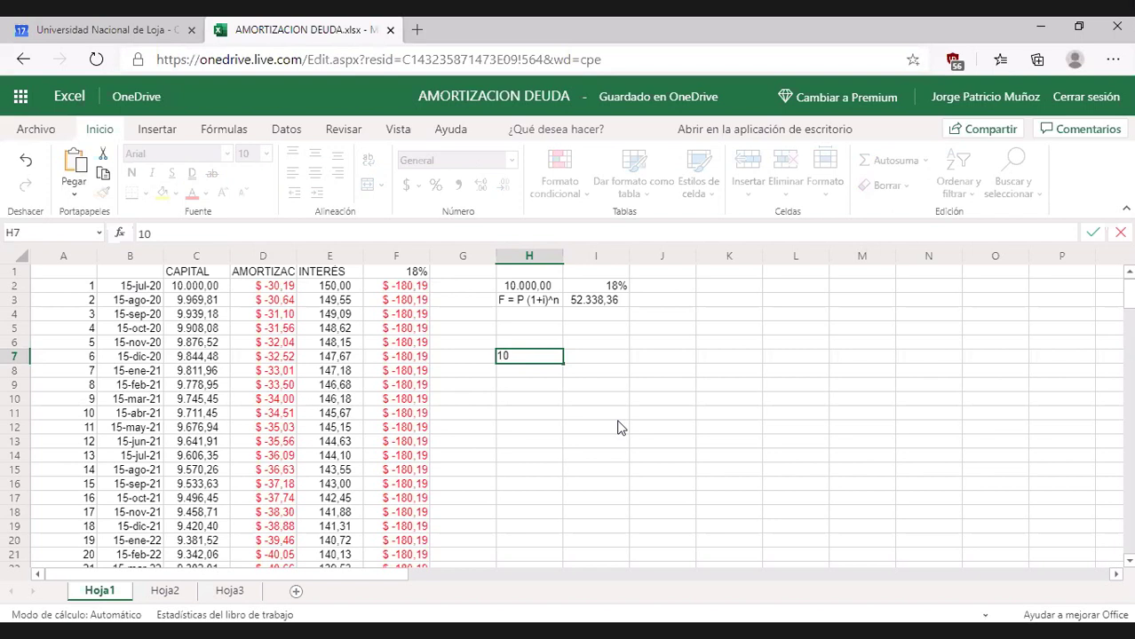
text(000)
key(Return)
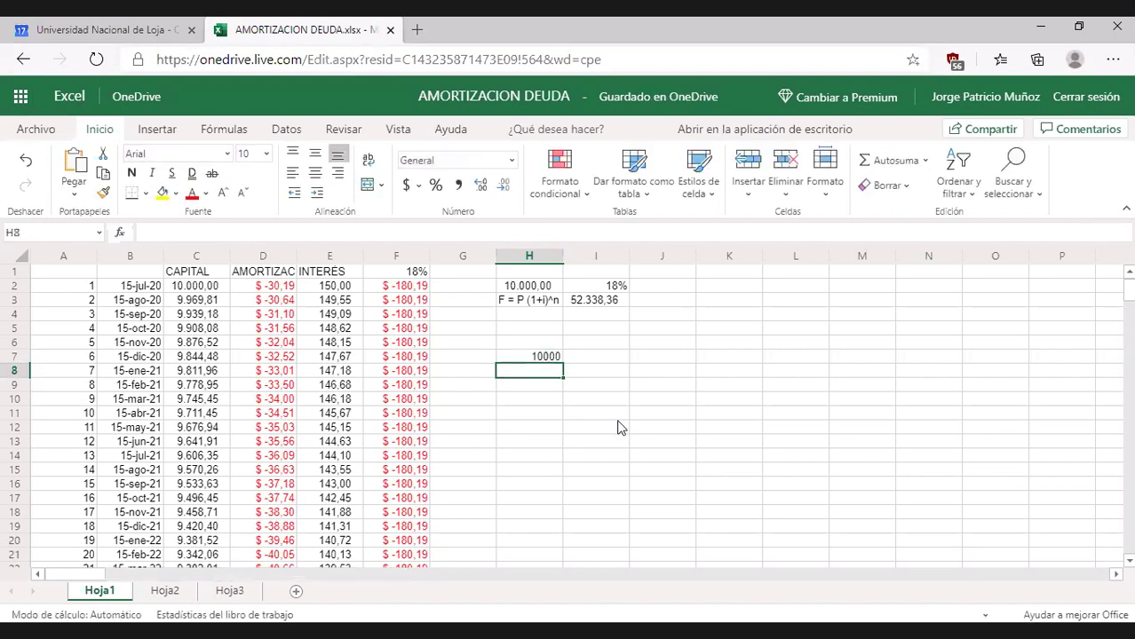
key(Up)
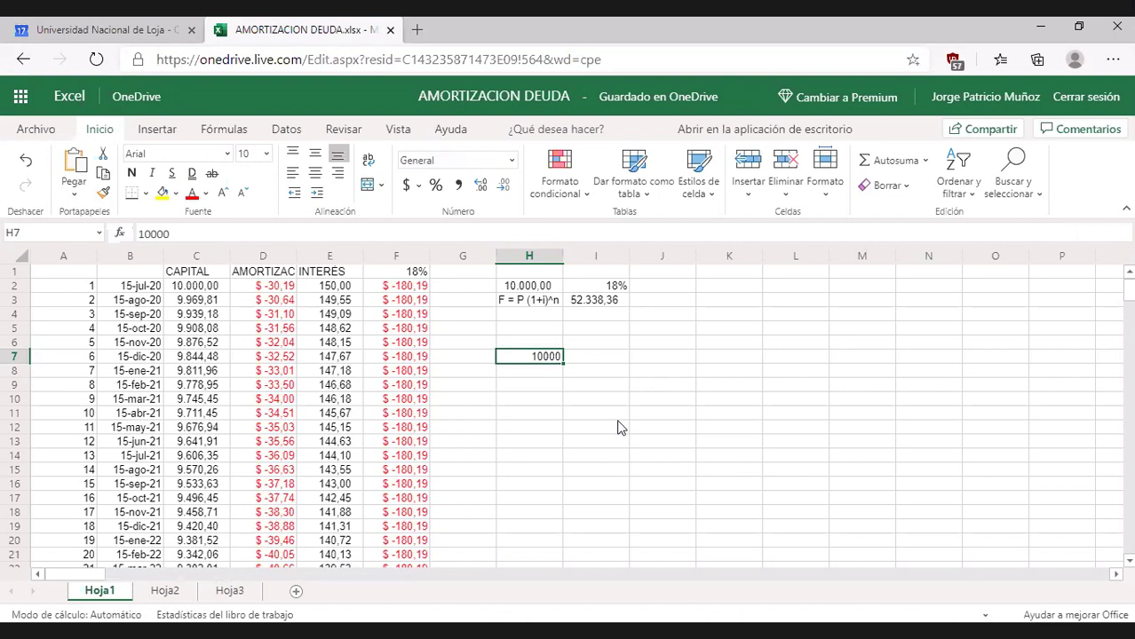
key(Right)
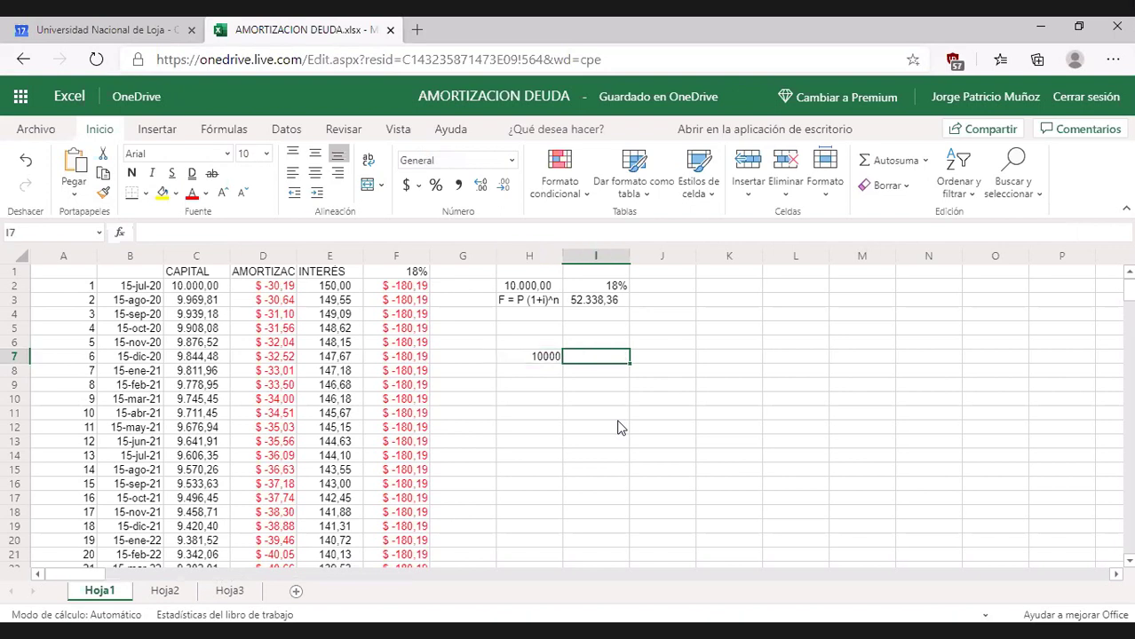
text(18)
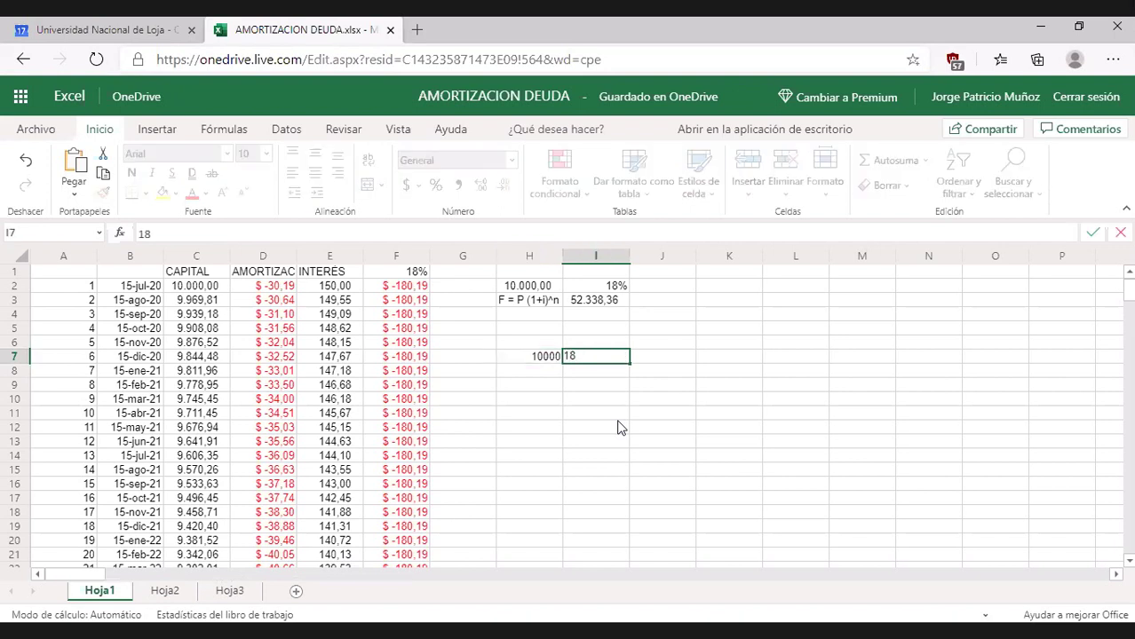
text(%)
key(Return)
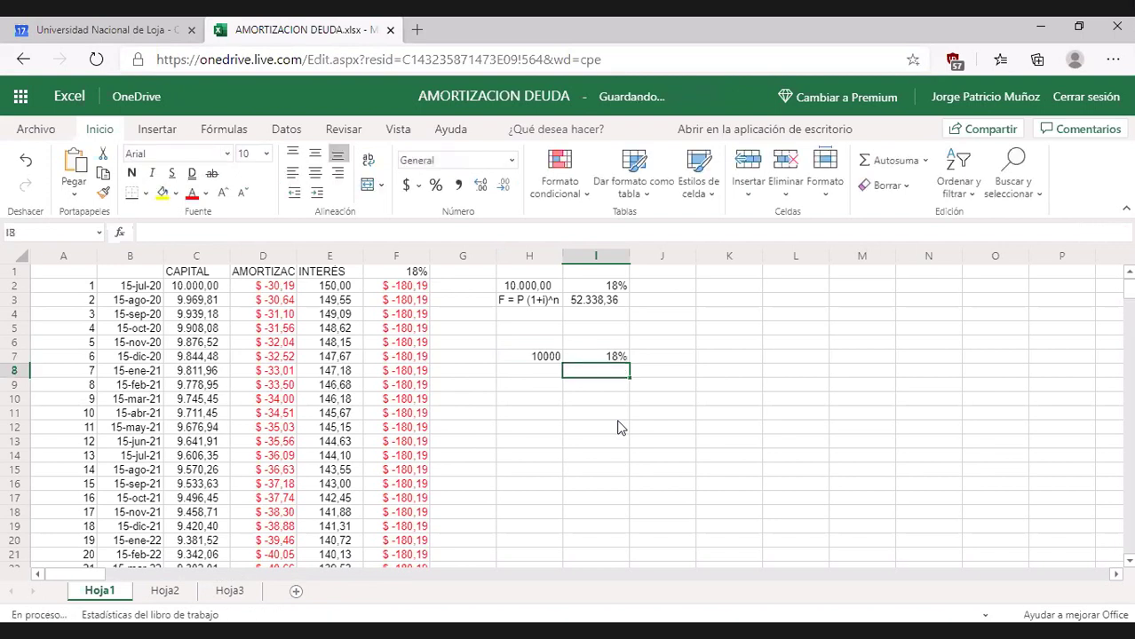
Step: Calculate the yearly interest in cell J7 with the formula =H7*I7
key(Up)
key(Right)
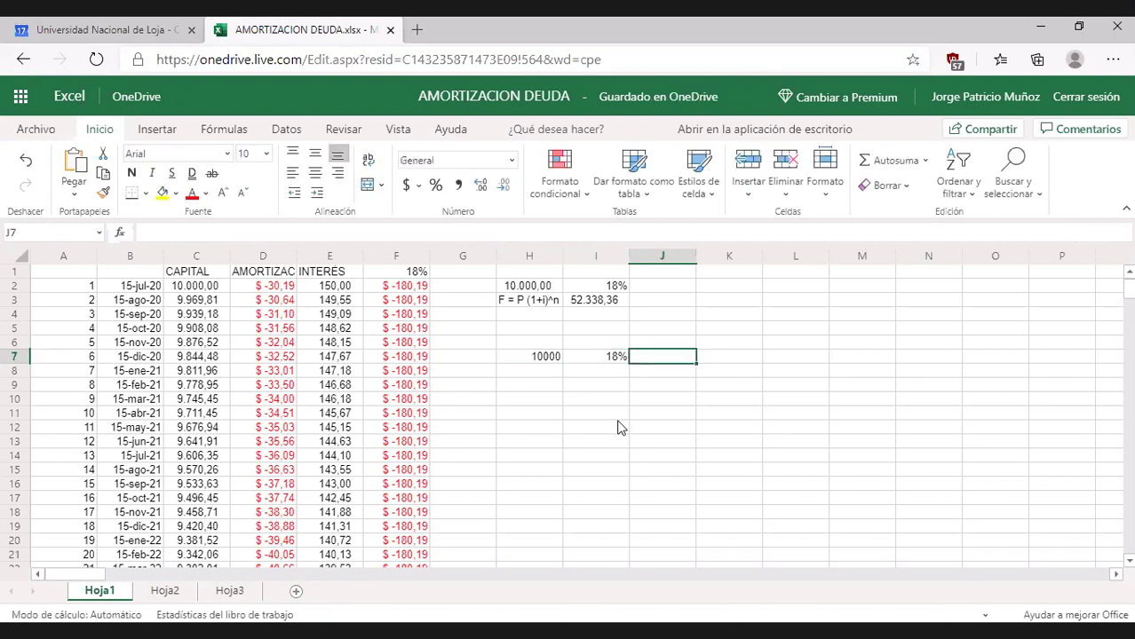
text(=)
key(Left)
key(Left)
text(*I7)
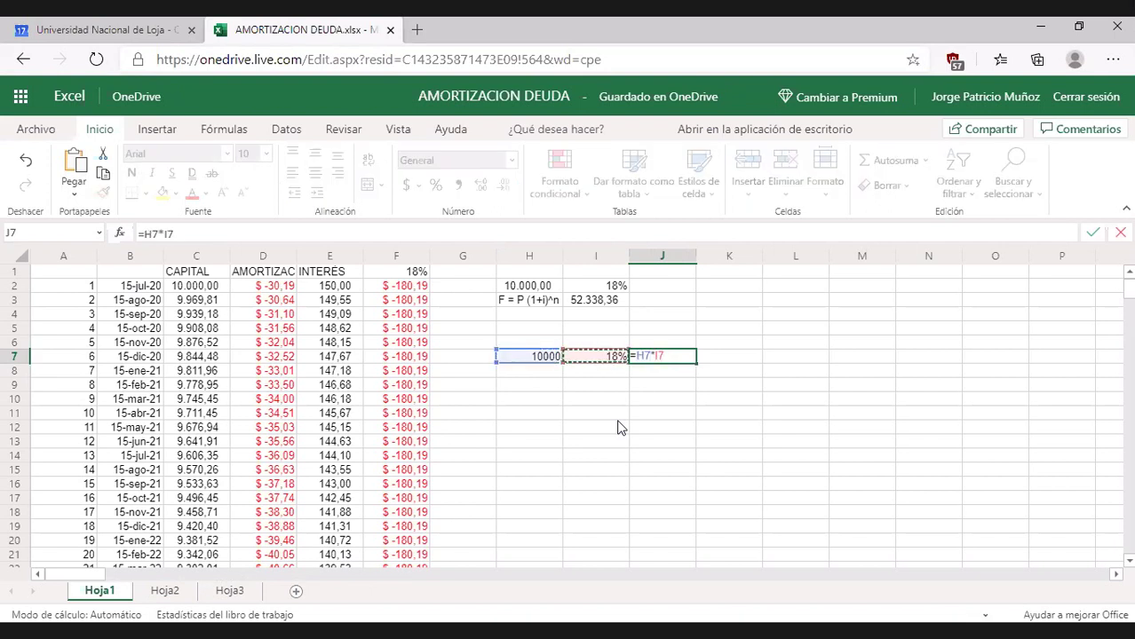
key(Return)
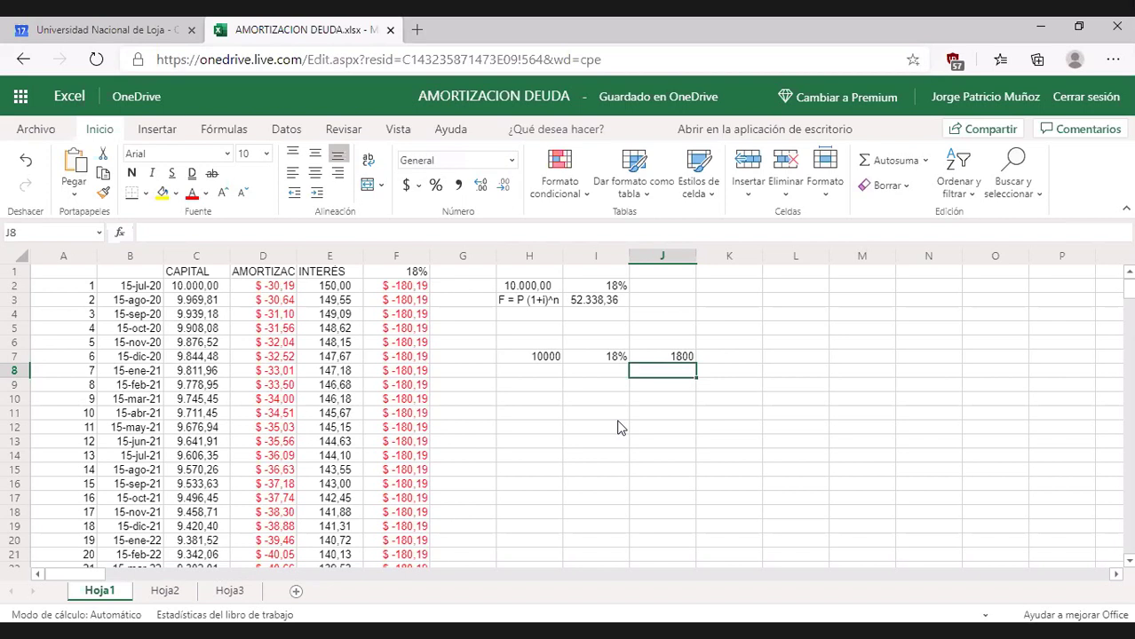
Step: Number the periods from 1 to 10 in cells K7 through K16, filling the series down from the first two values
key(Left)
key(Left)
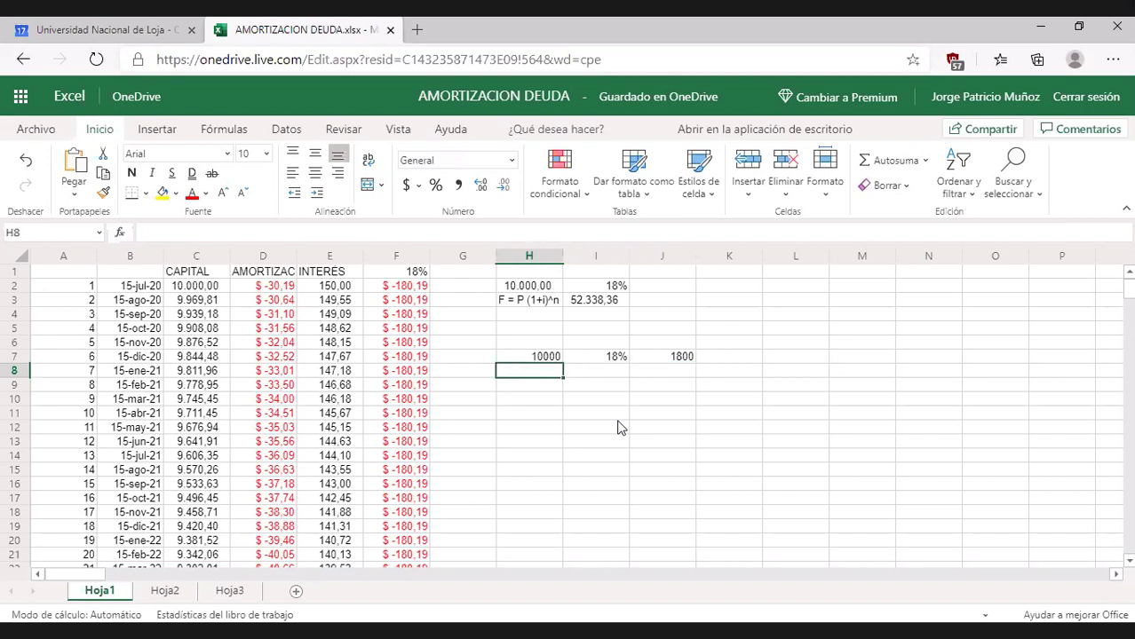
key(Right)
key(Right)
key(Right)
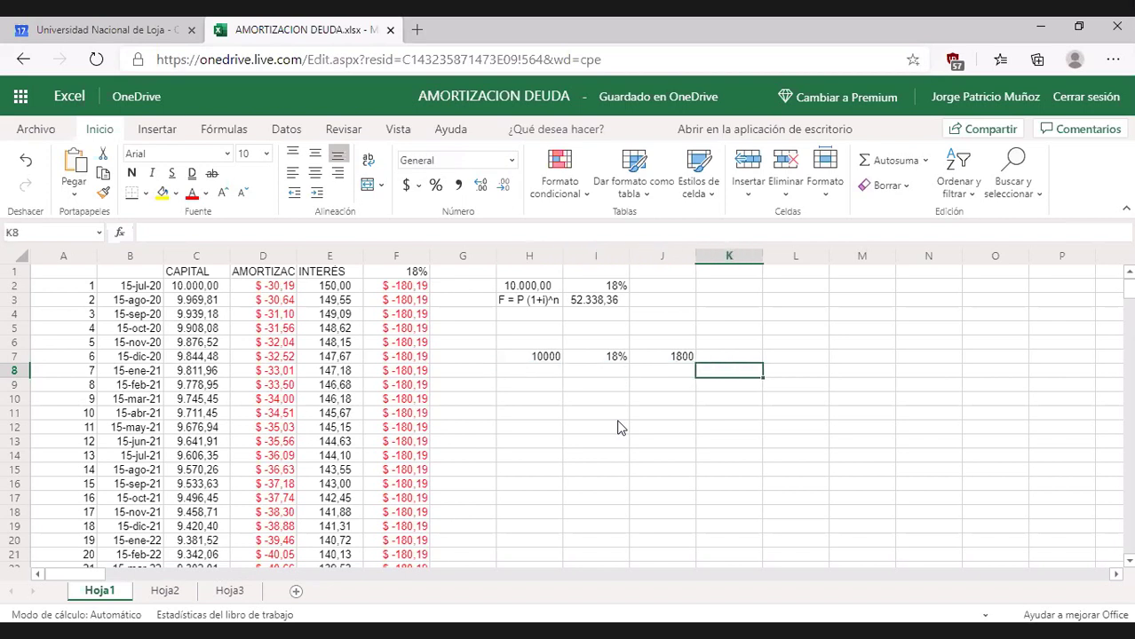
key(Up)
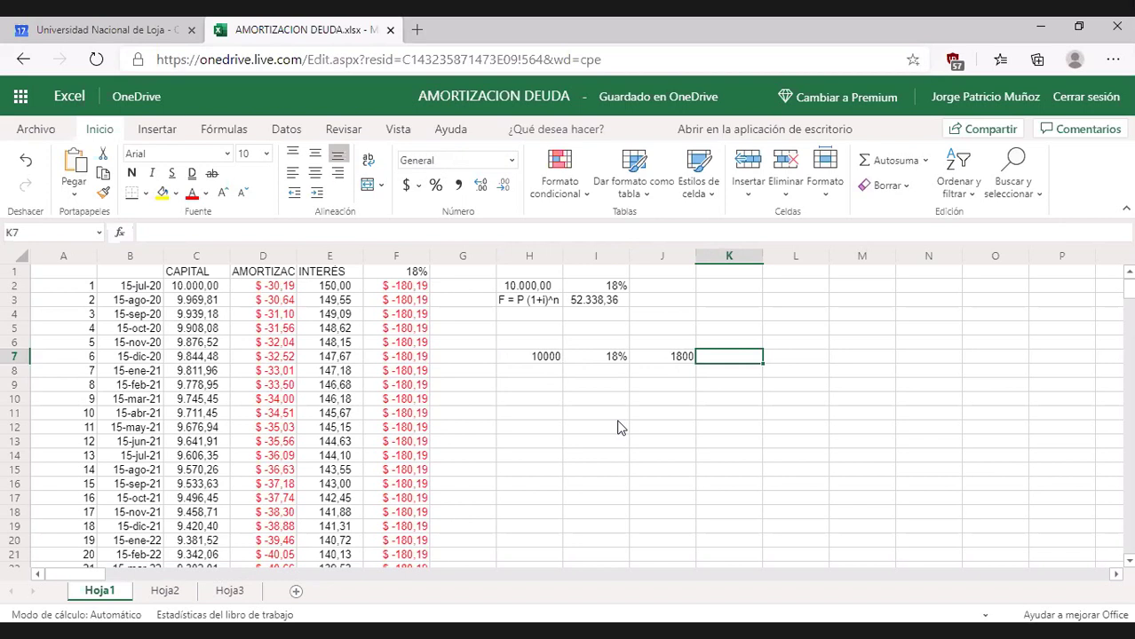
text(1)
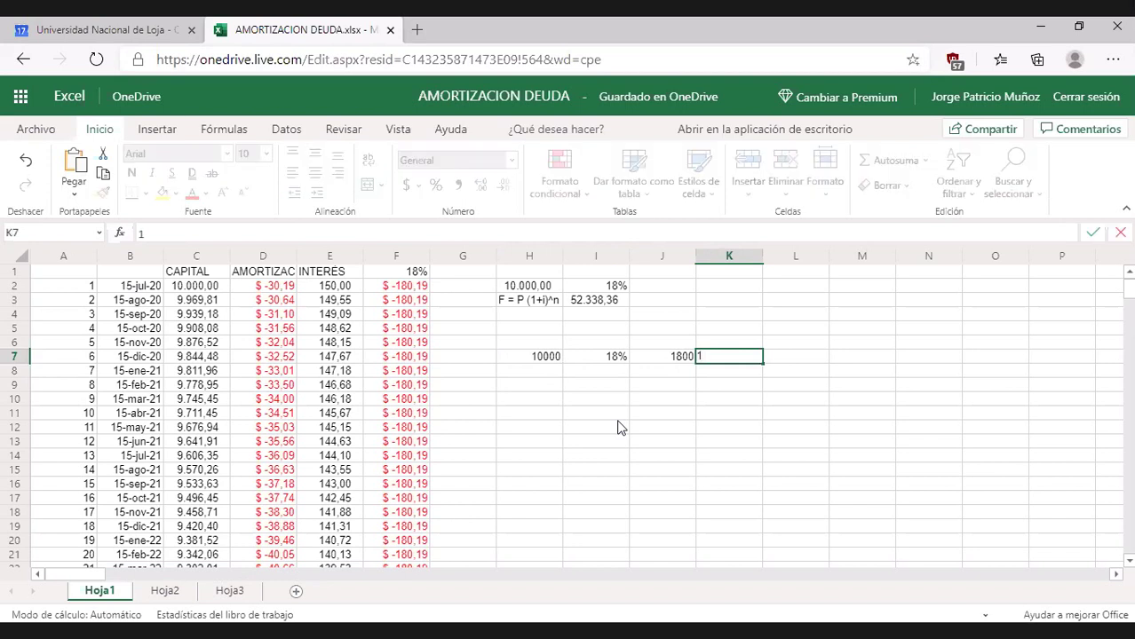
key(Return)
text(2)
key(Return)
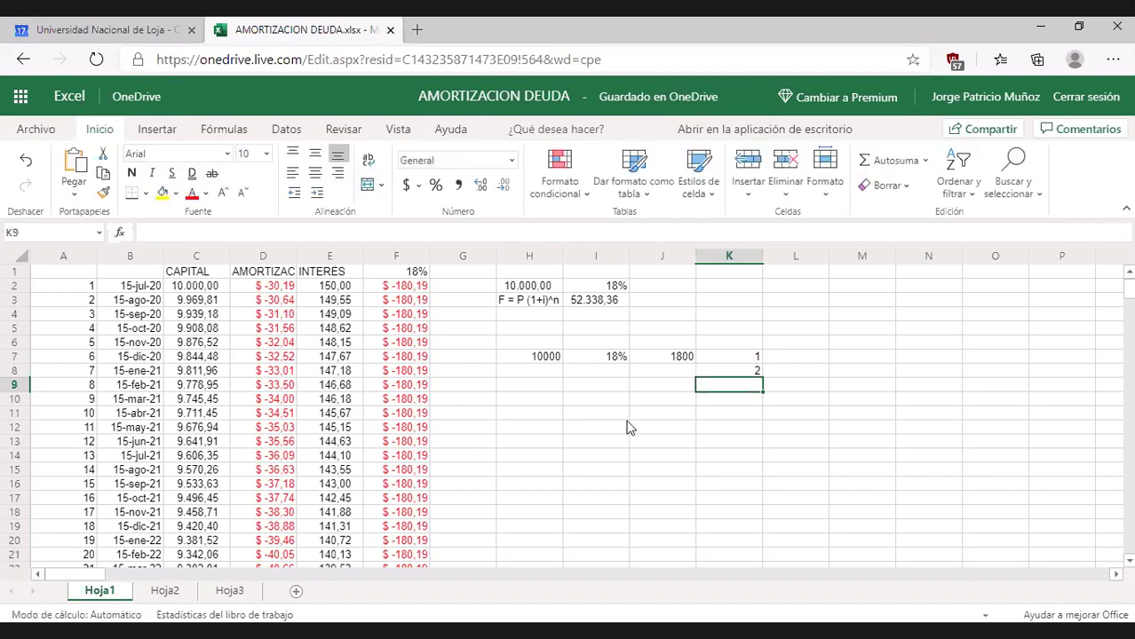
drag(751, 359, 748, 483)
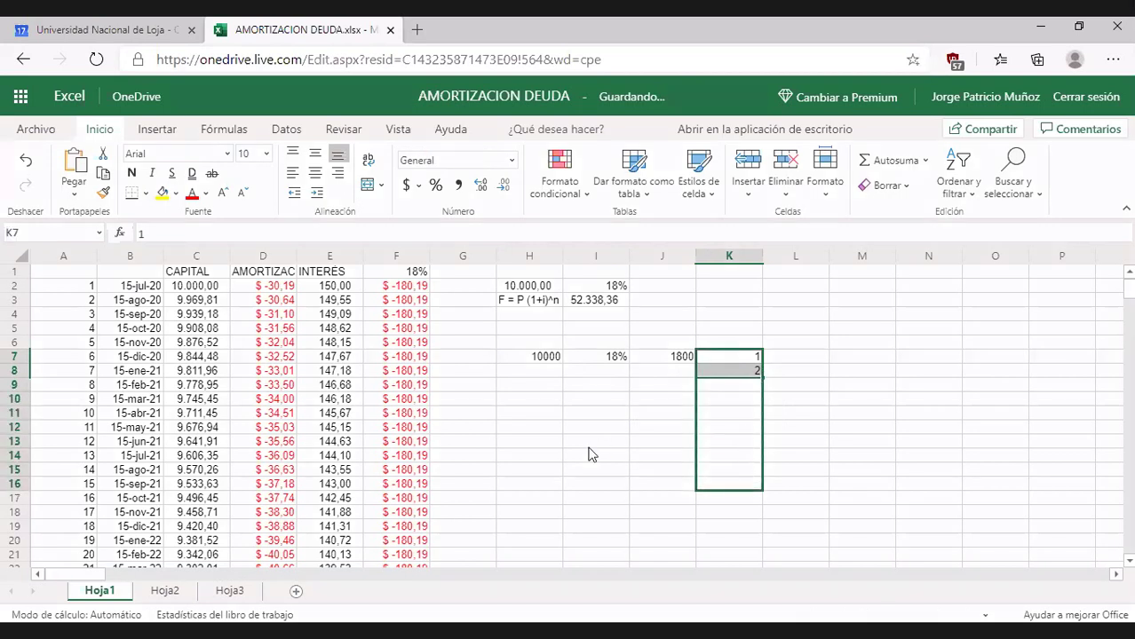
click(601, 478)
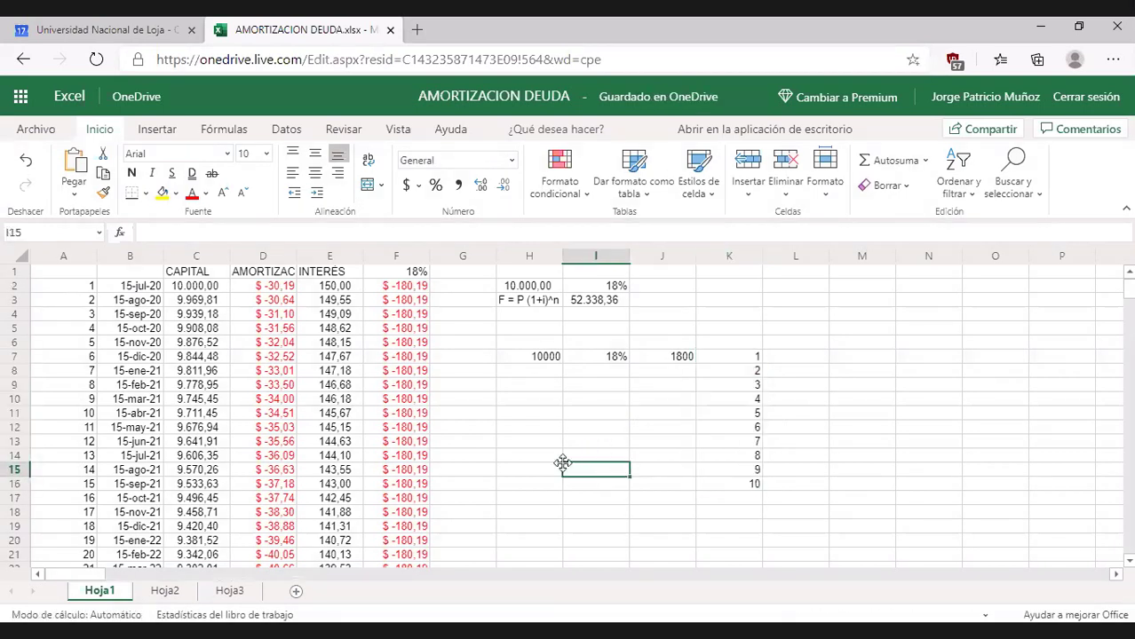
Step: Repeat the yearly interest in J8 and J9 with formulas that each reference the cell directly above
click(661, 374)
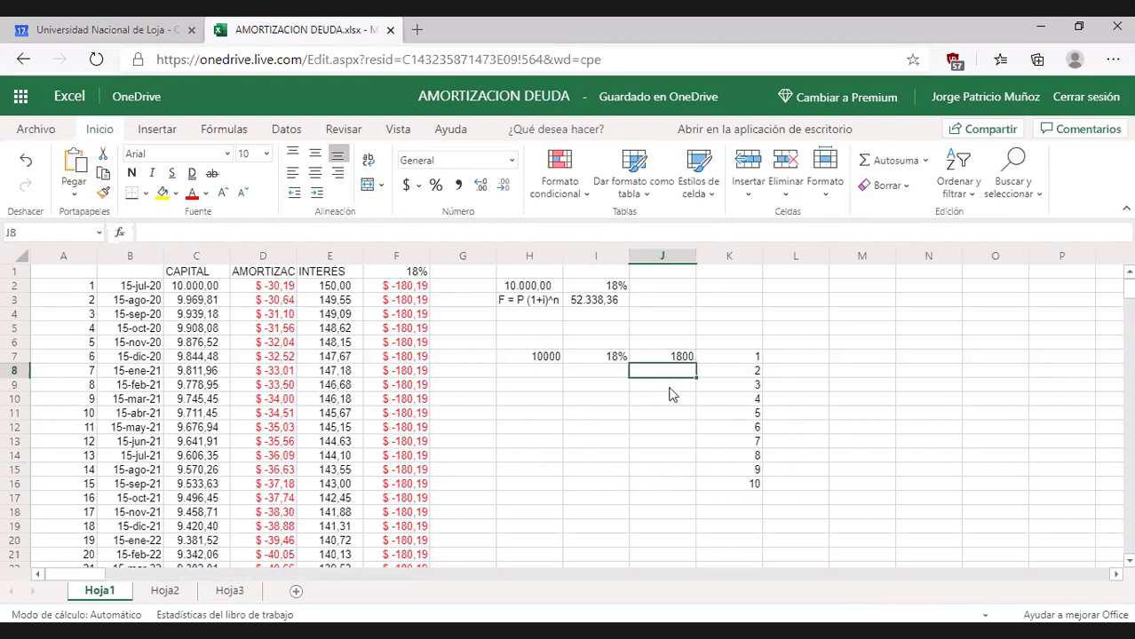
key(F2)
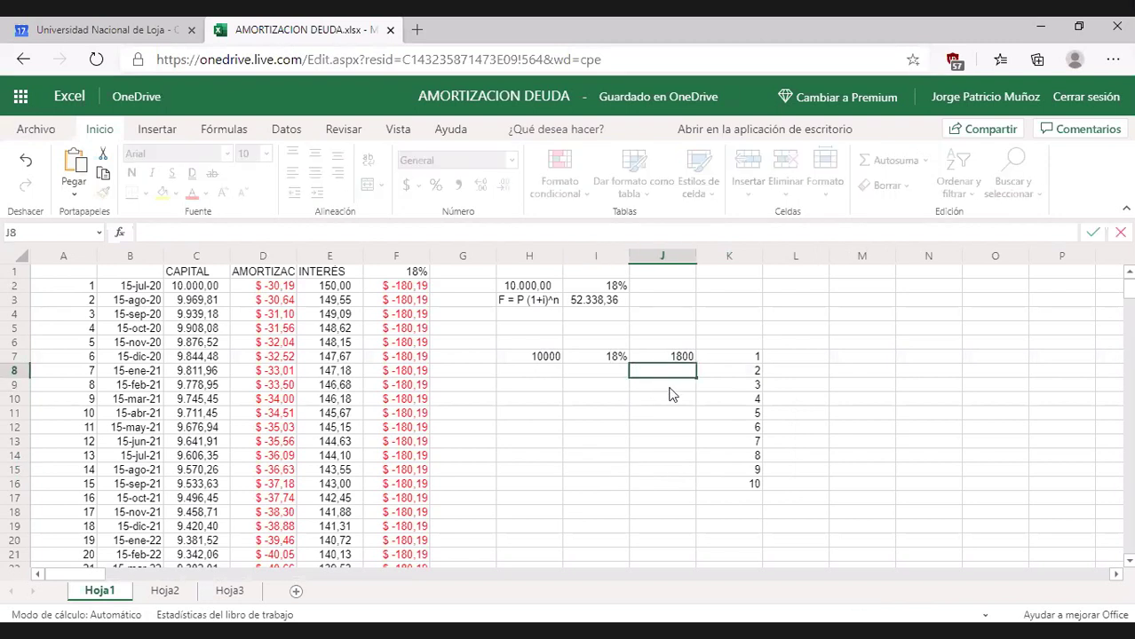
text(=)
key(Up)
key(Return)
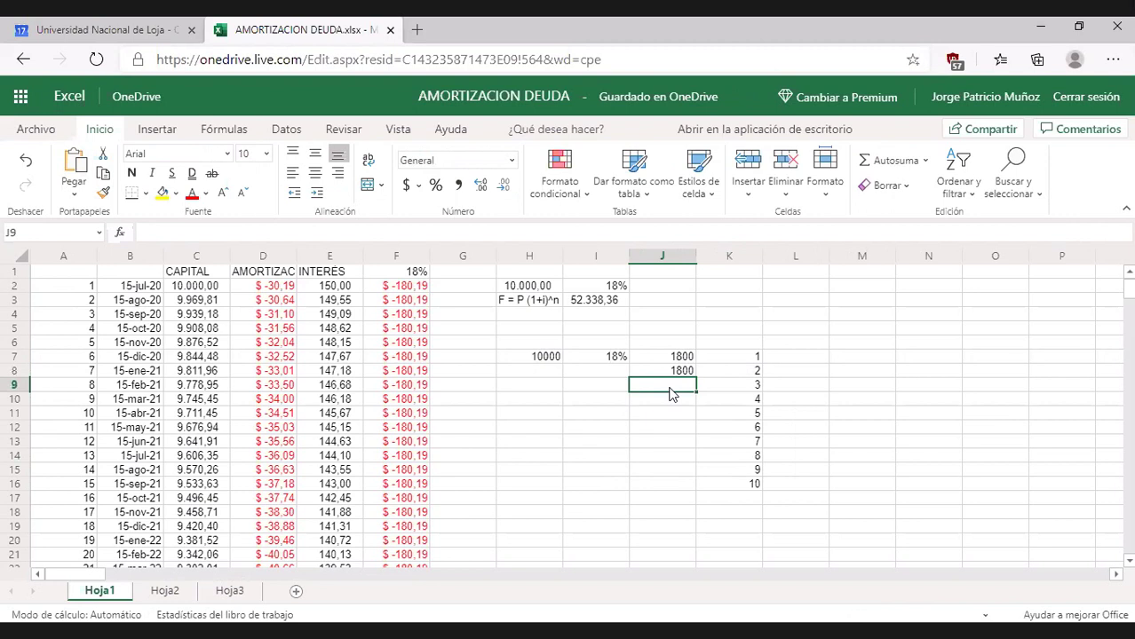
text(=)
key(Up)
key(Return)
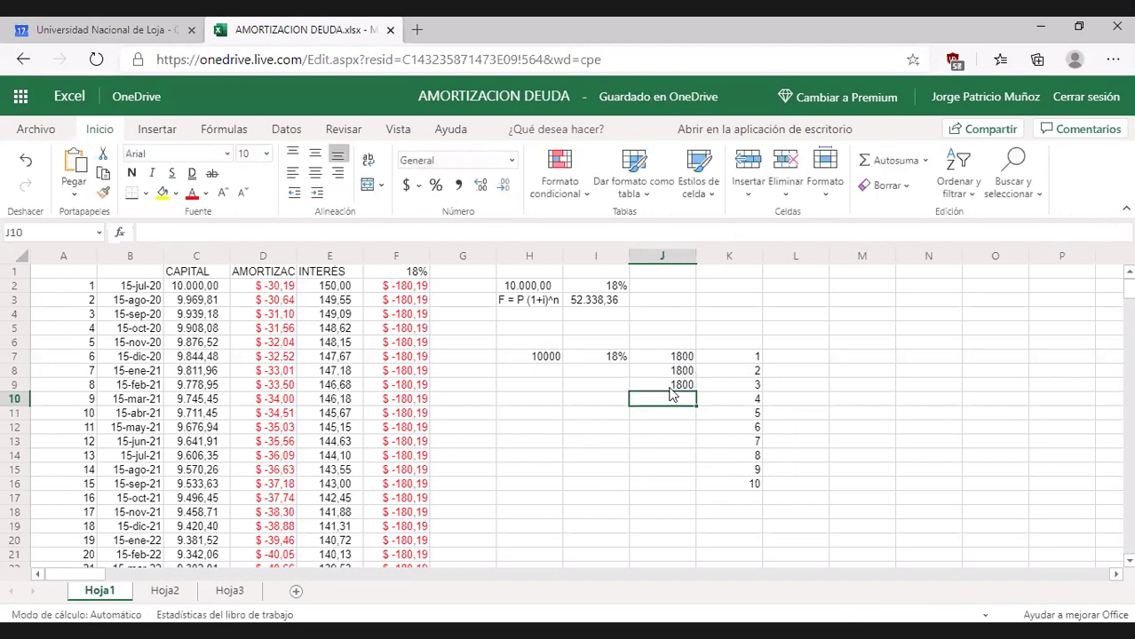
Step: Replace the stray plus sign in J10 with a formula referencing J9 for the fourth period's interest
double_click(669, 388)
key(Escape)
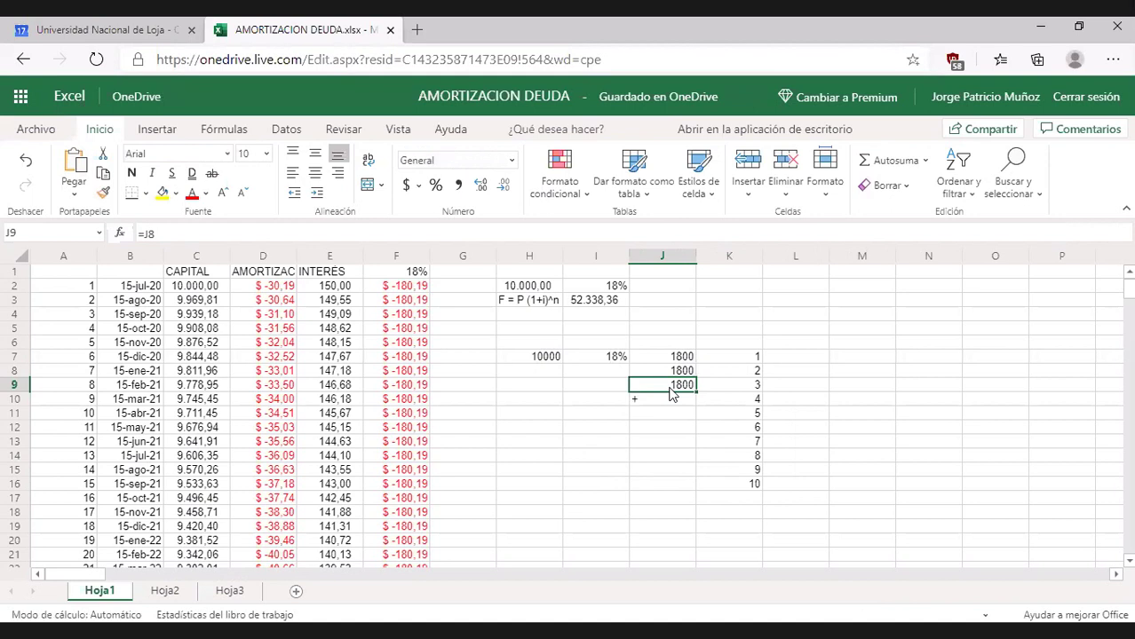
key(Return)
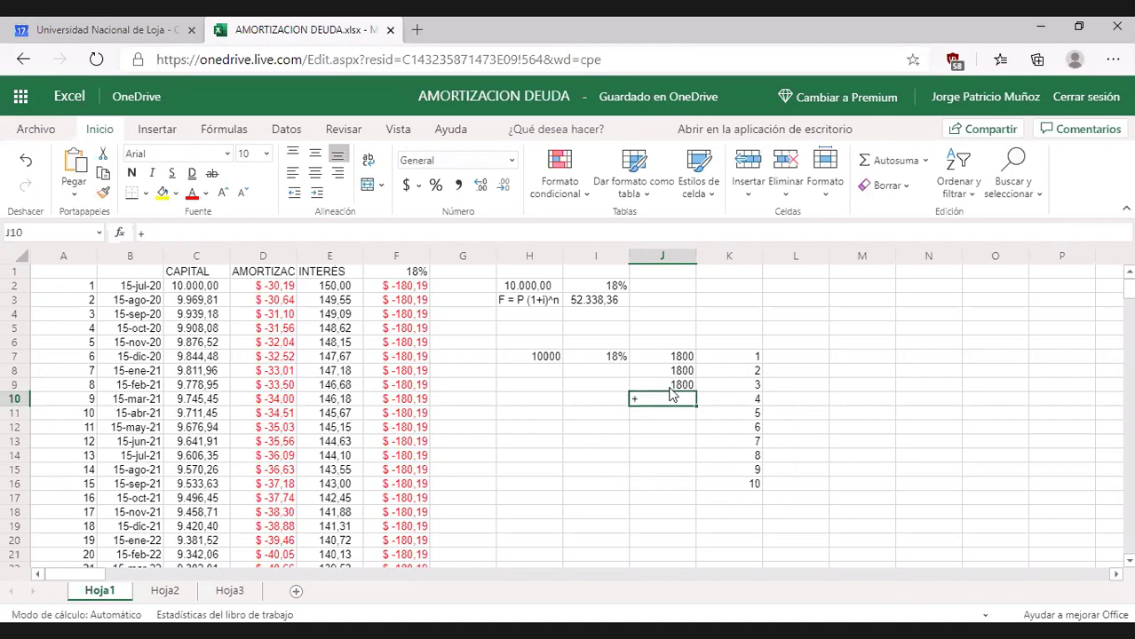
text(+)
click(670, 388)
key(Return)
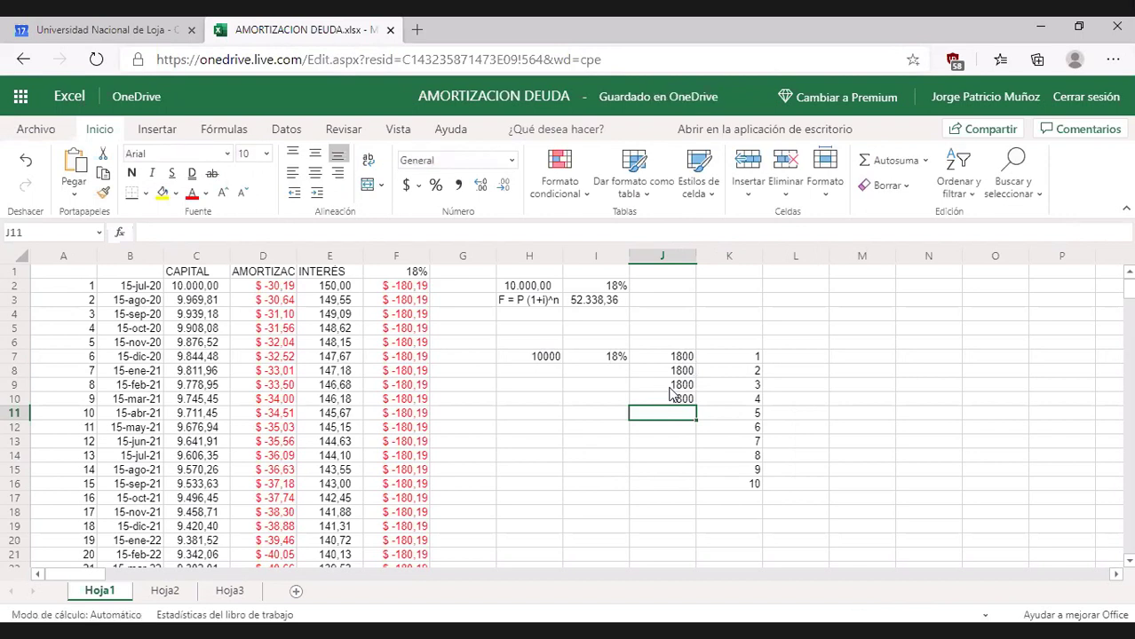
Step: Fill in the interest for periods 5 to 7 in J11, J12 and J13, each referencing the cell above
text(=)
key(Up)
key(Return)
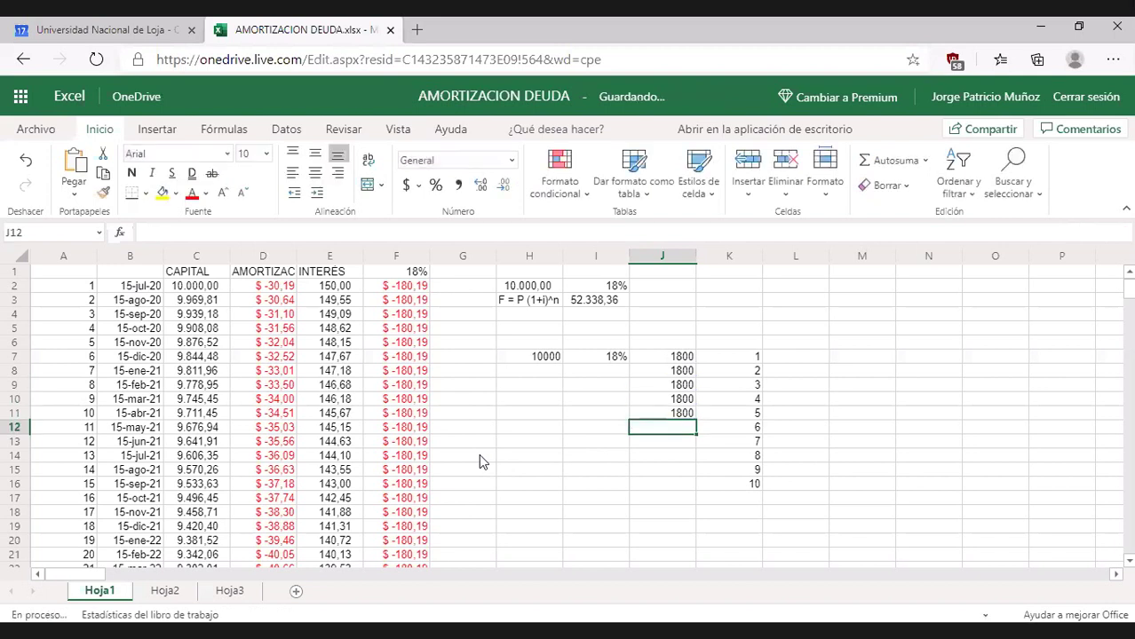
text(=)
key(Up)
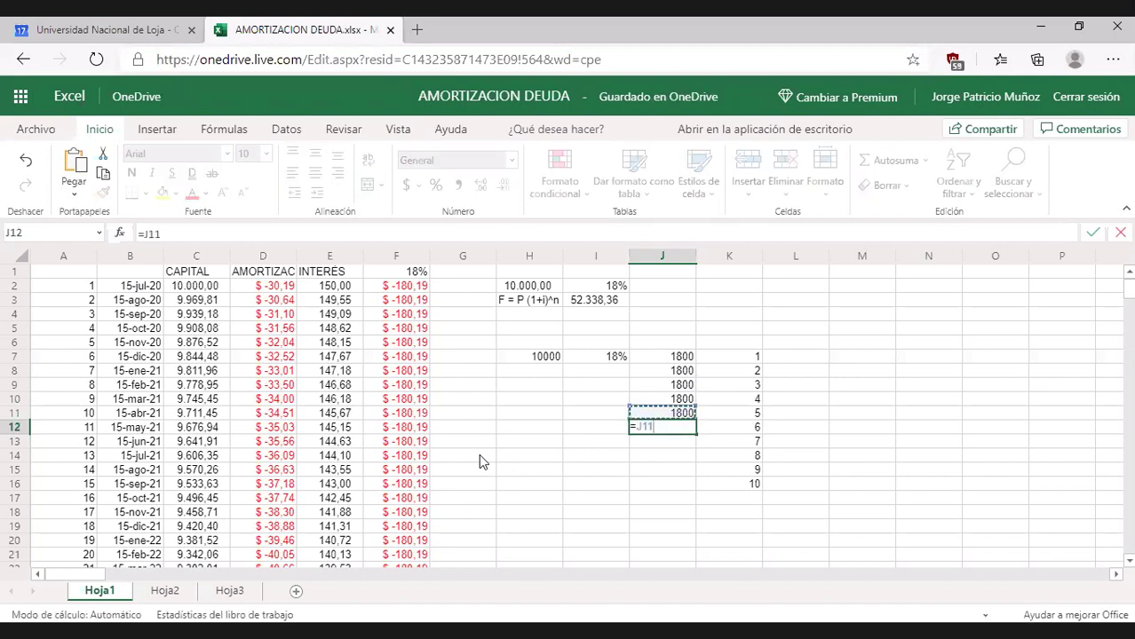
key(Return)
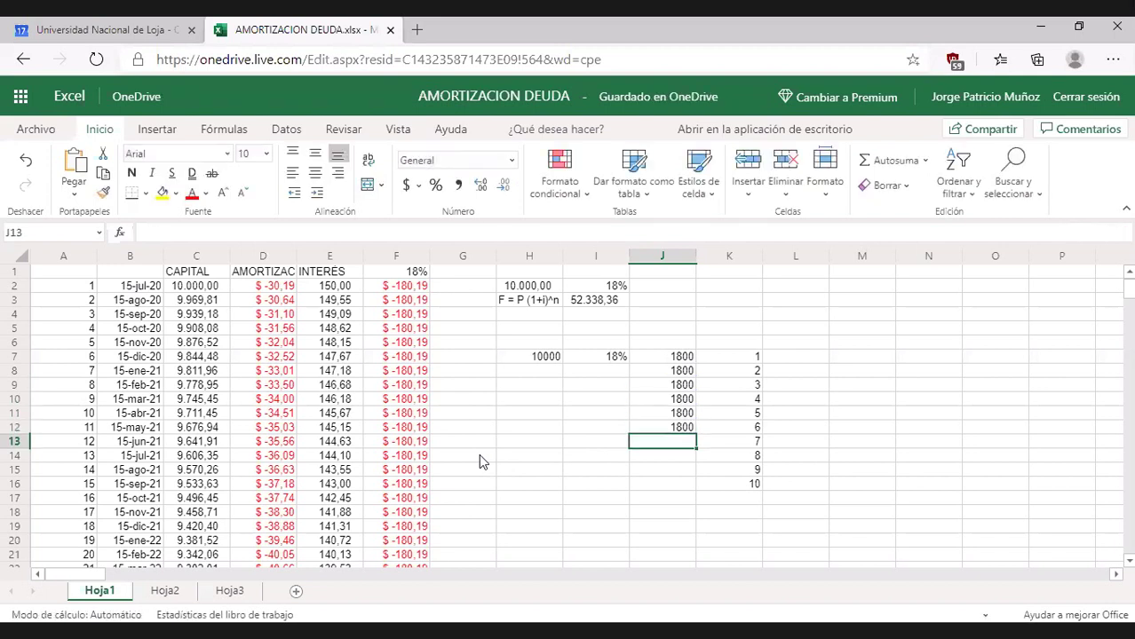
text(=)
key(Up)
key(Return)
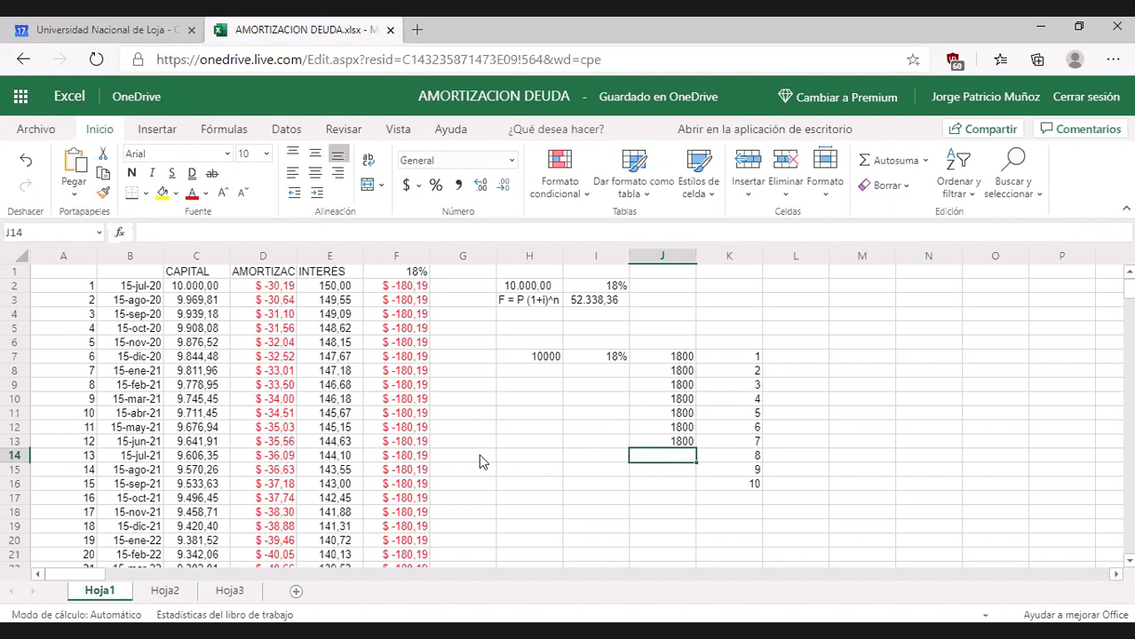
Step: Enter the interest for periods 8 and 9 as =J13 in J14 and =J14 in J15
text(=)
key(Up)
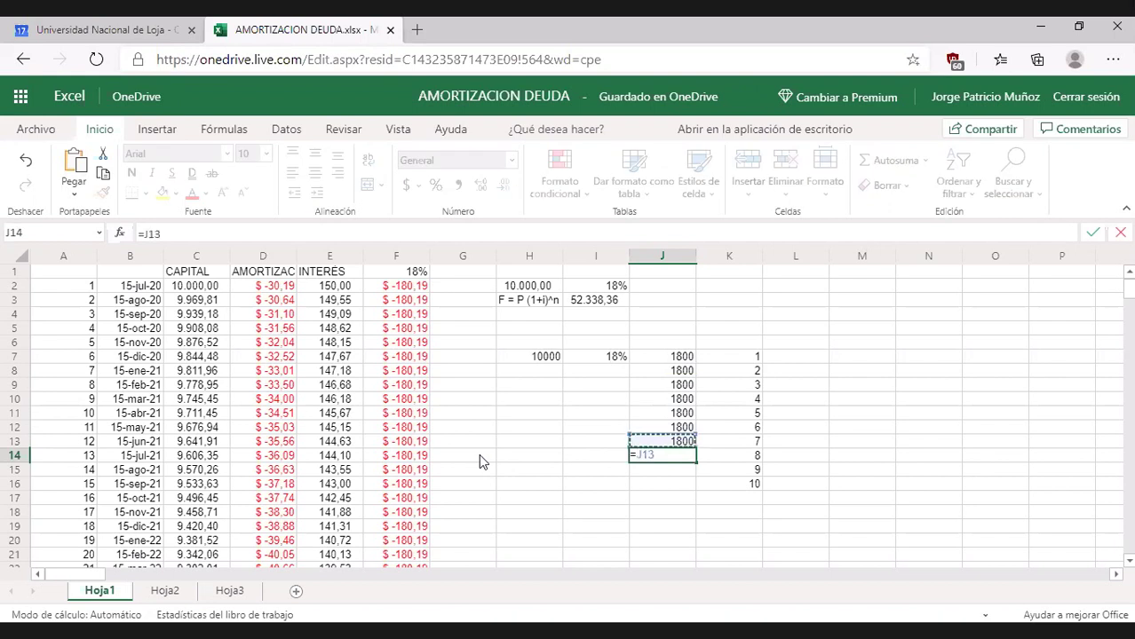
key(Return)
text(=)
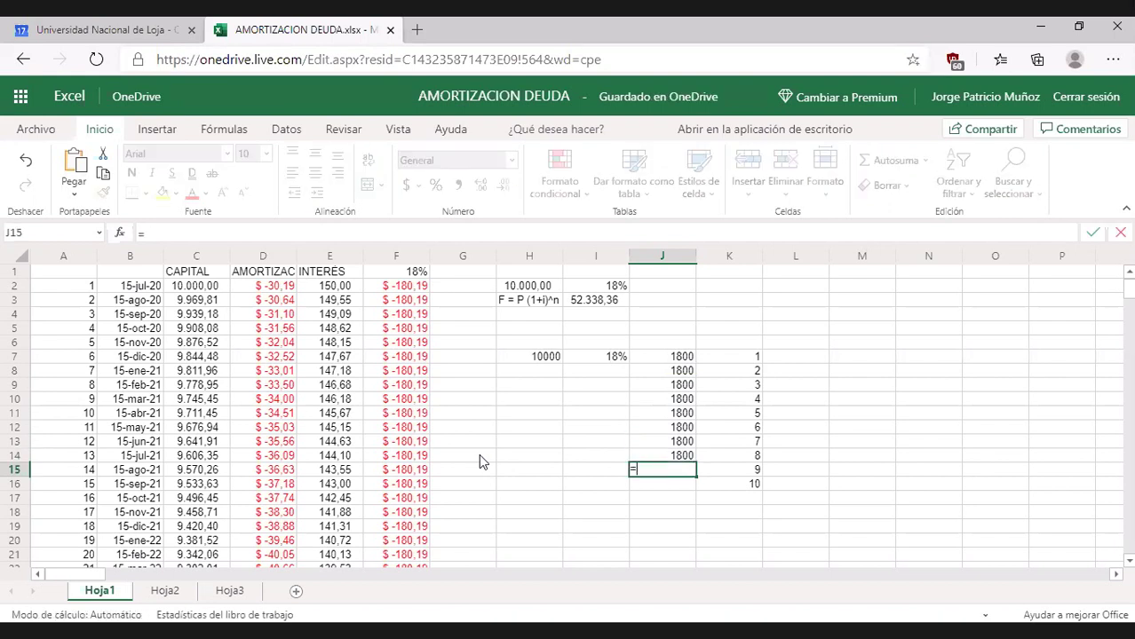
key(Up)
key(Return)
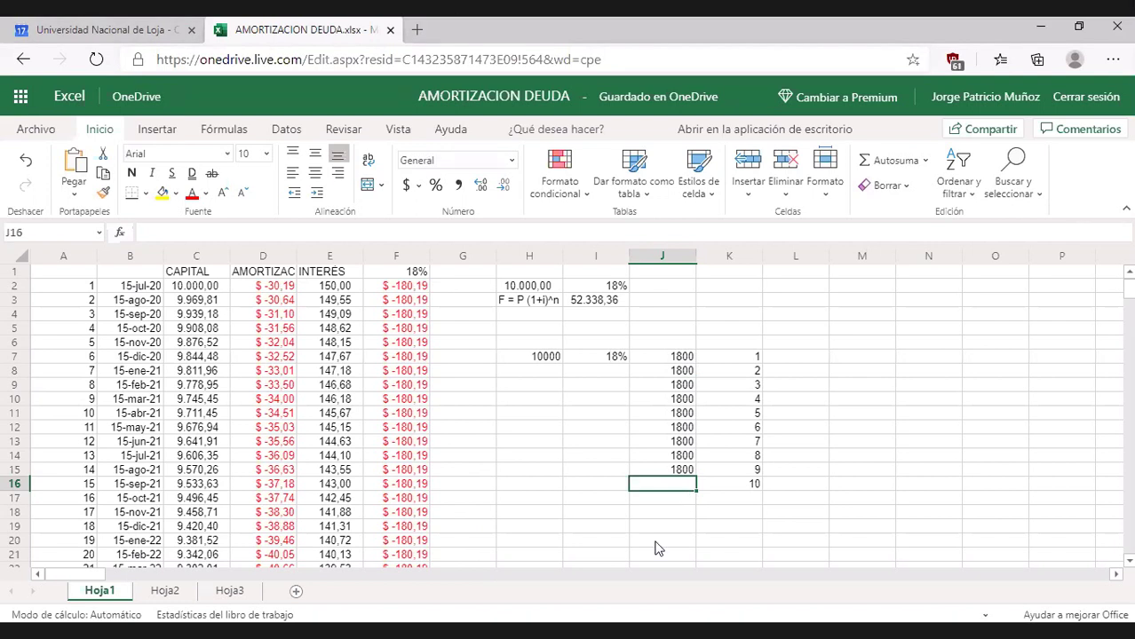
Step: Enter the tenth period's interest in J16 as =J15 and reopen that formula for checking
text(+)
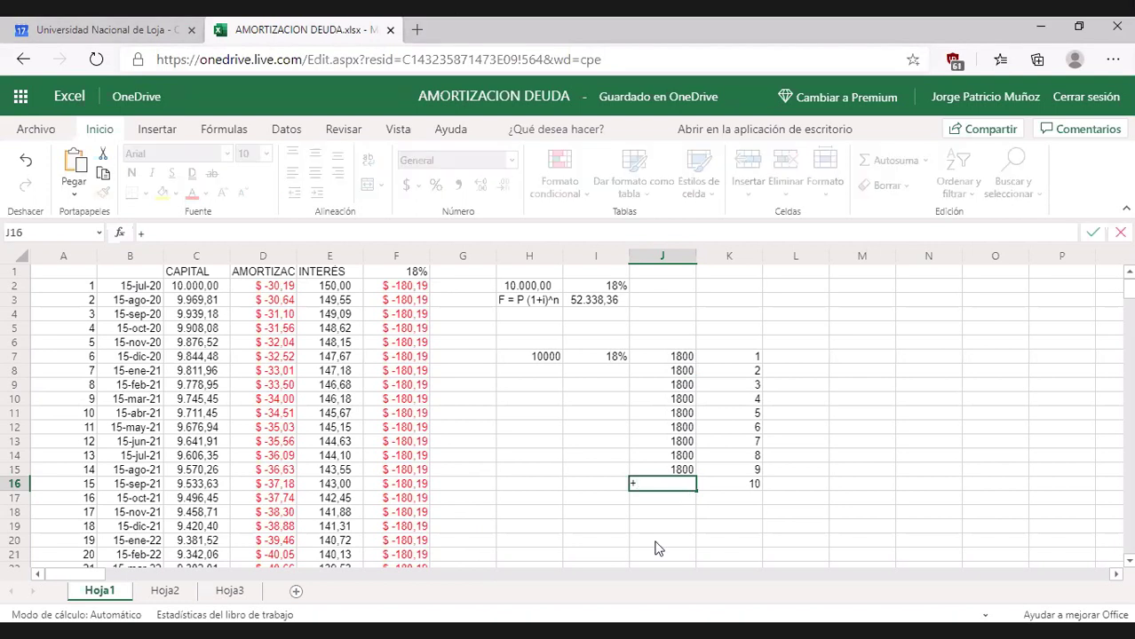
key(Up)
key(Down)
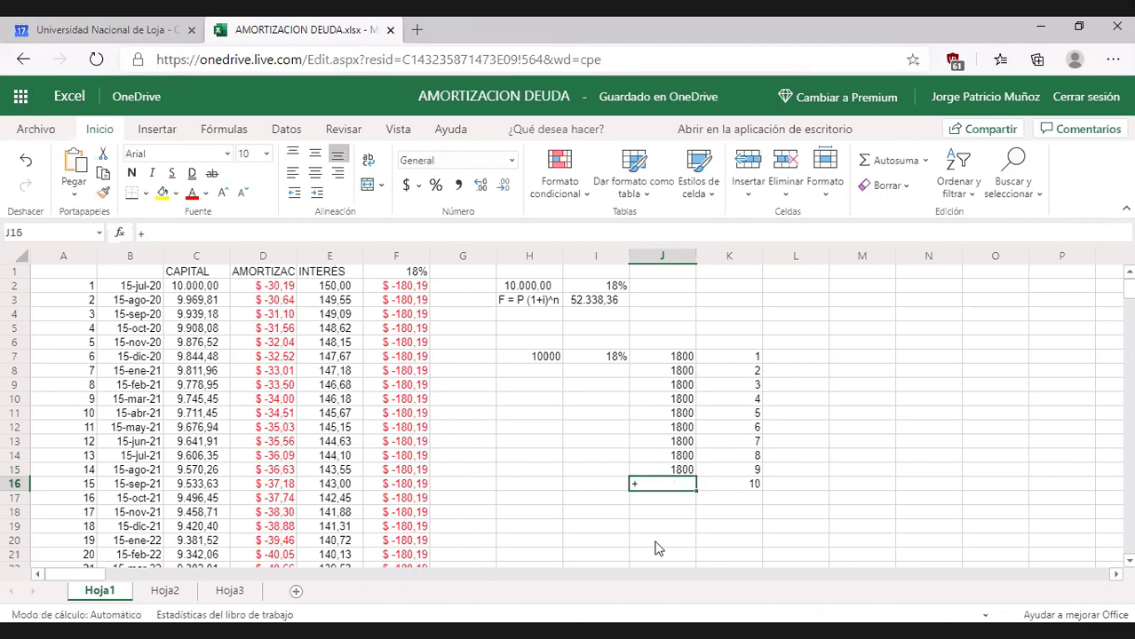
key(Up)
key(Return)
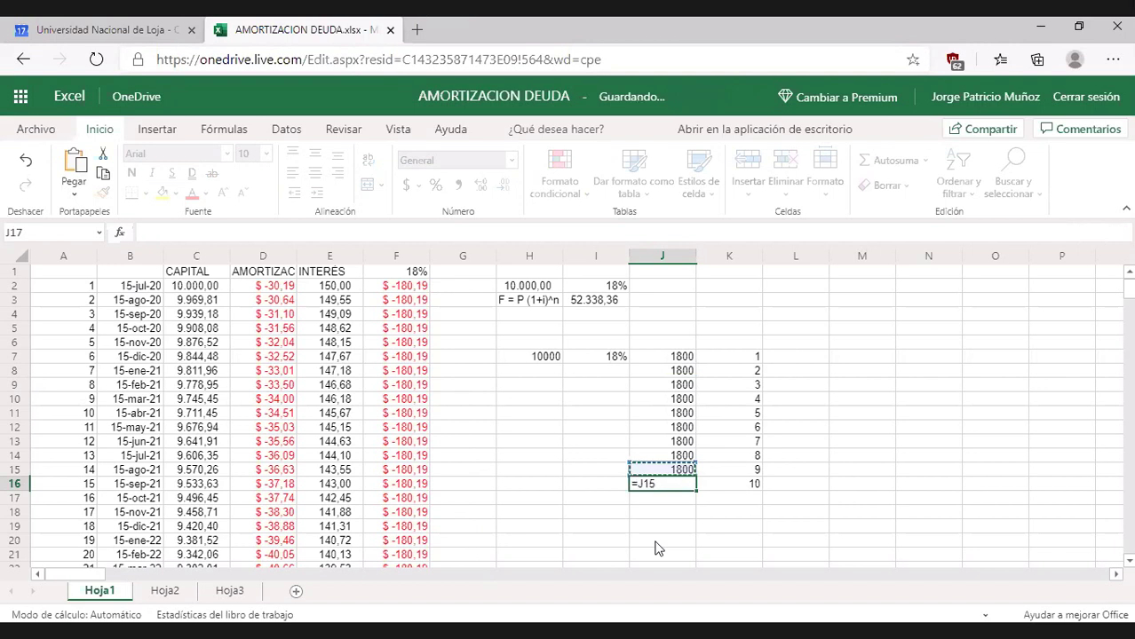
click(680, 489)
double_click(680, 487)
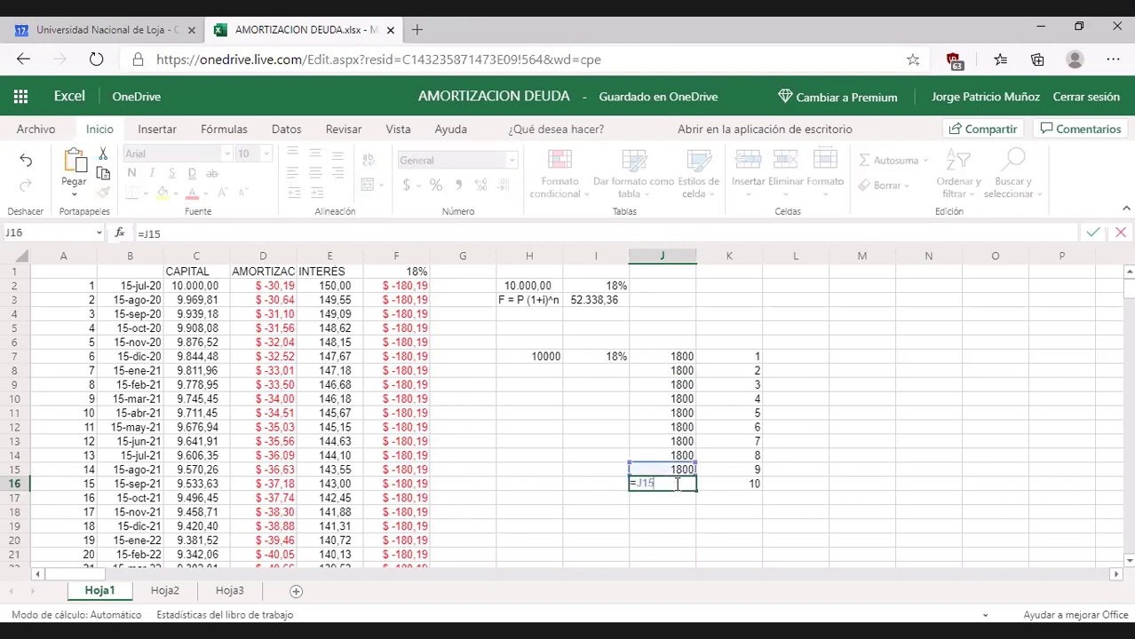
Step: Extend the tenth period's formula in J16 to =J15+H7 so it adds the principal repayment
text(+)
click(522, 359)
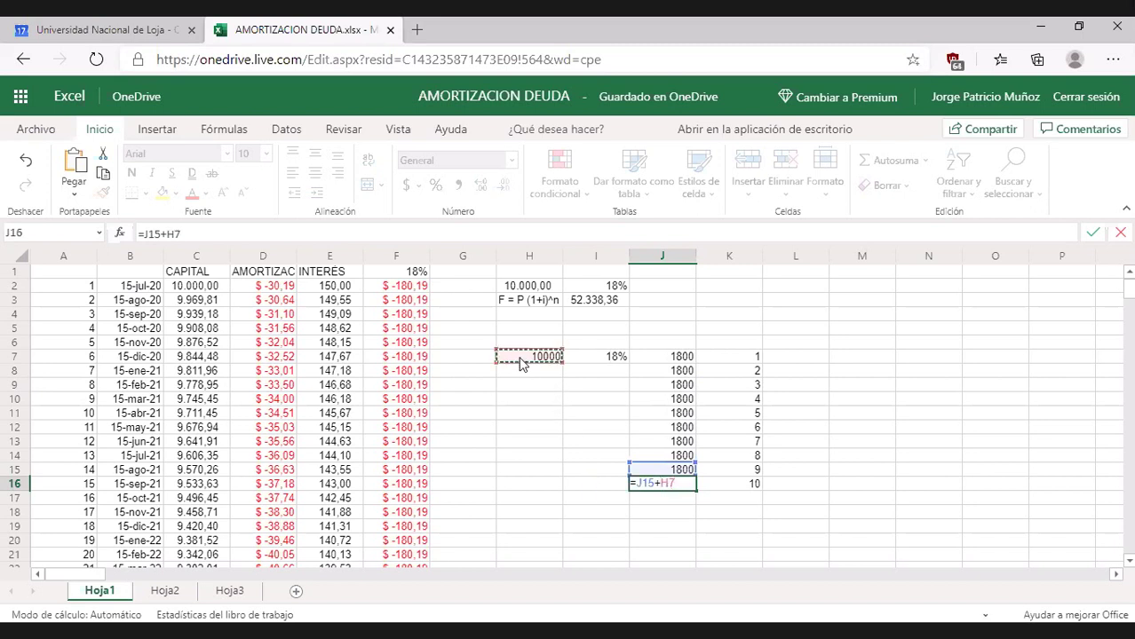
key(Return)
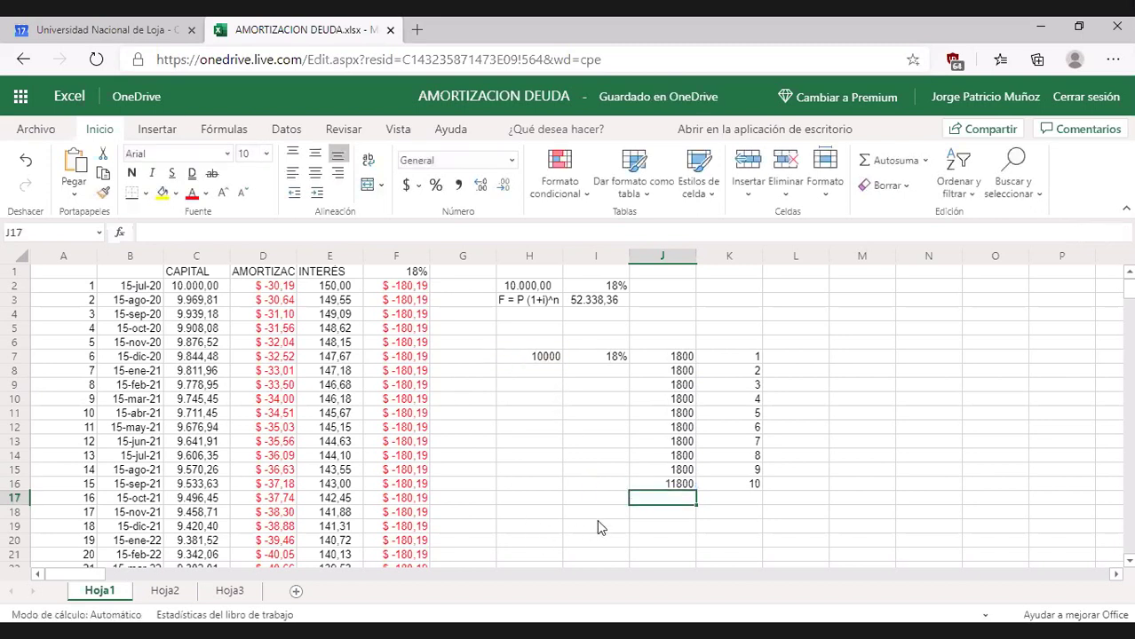
click(606, 487)
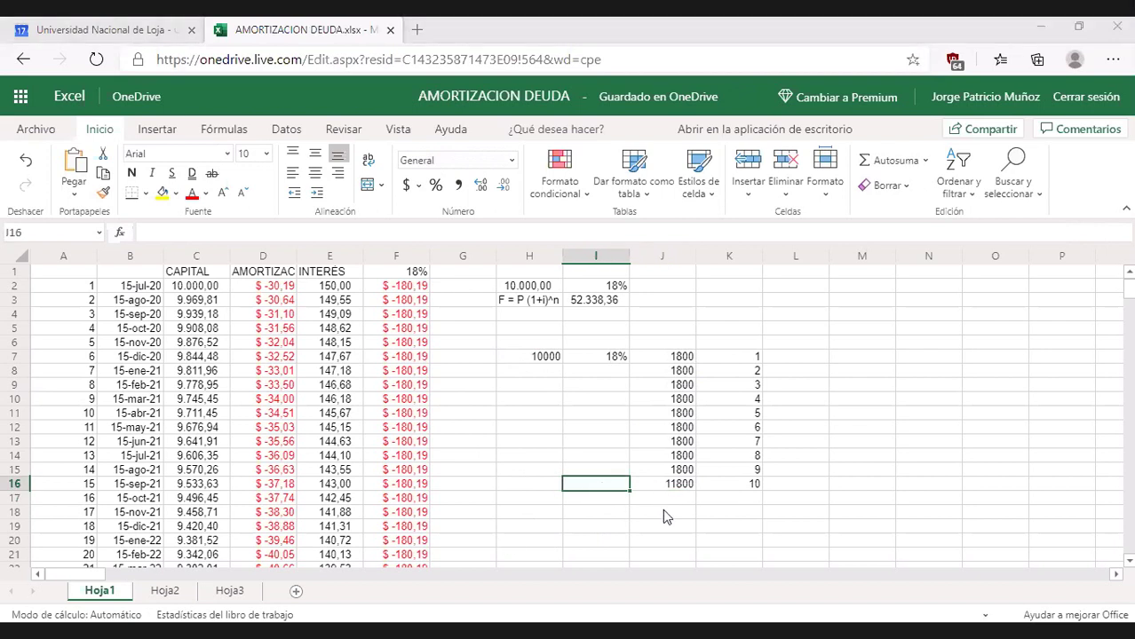
Step: Total the simple-interest payments in J18 with =SUMA(J7:J17)
click(662, 512)
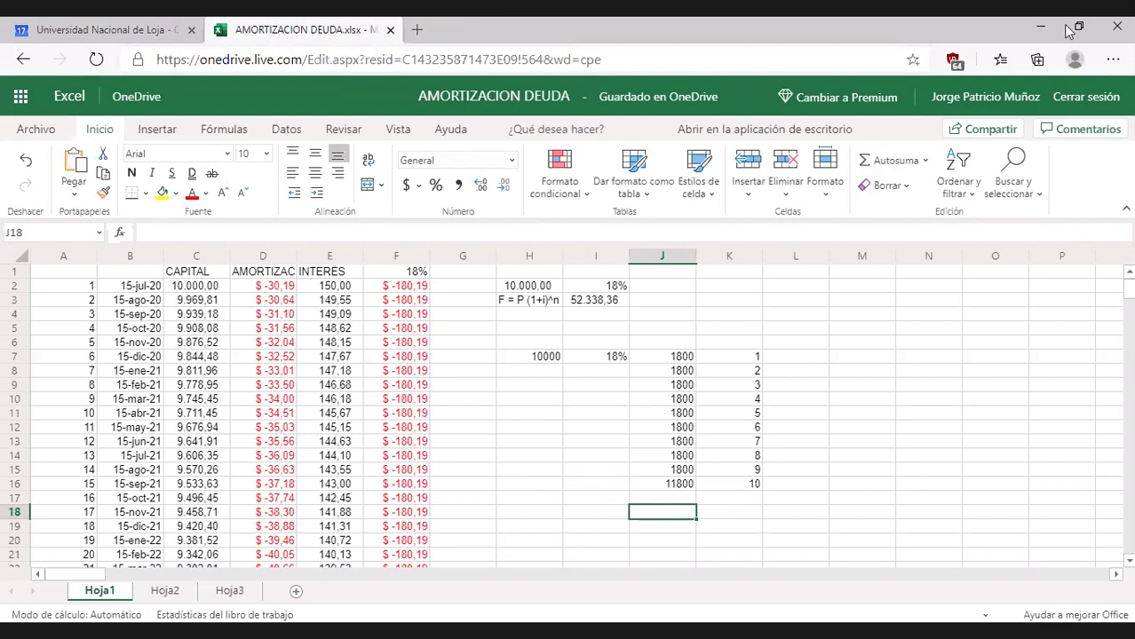
click(873, 161)
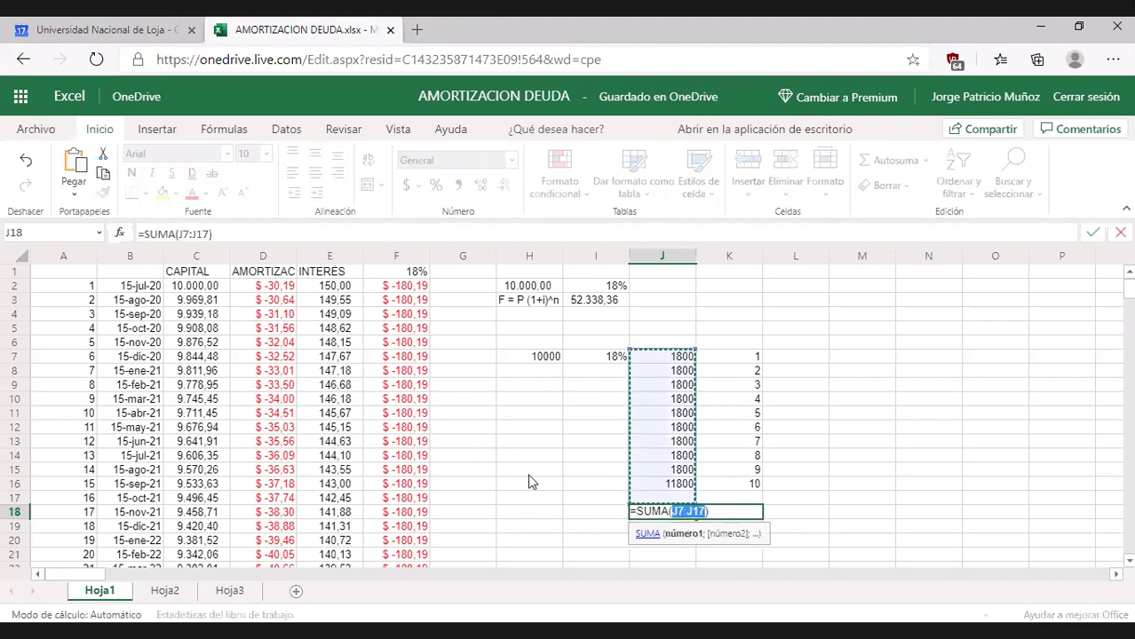
key(Return)
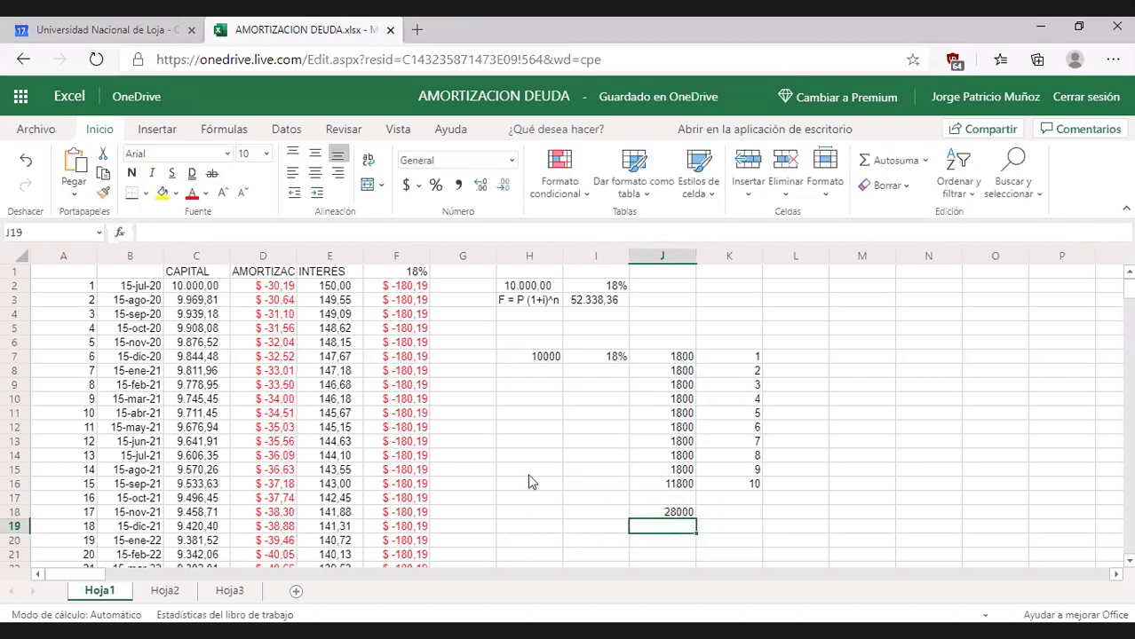
key(Up)
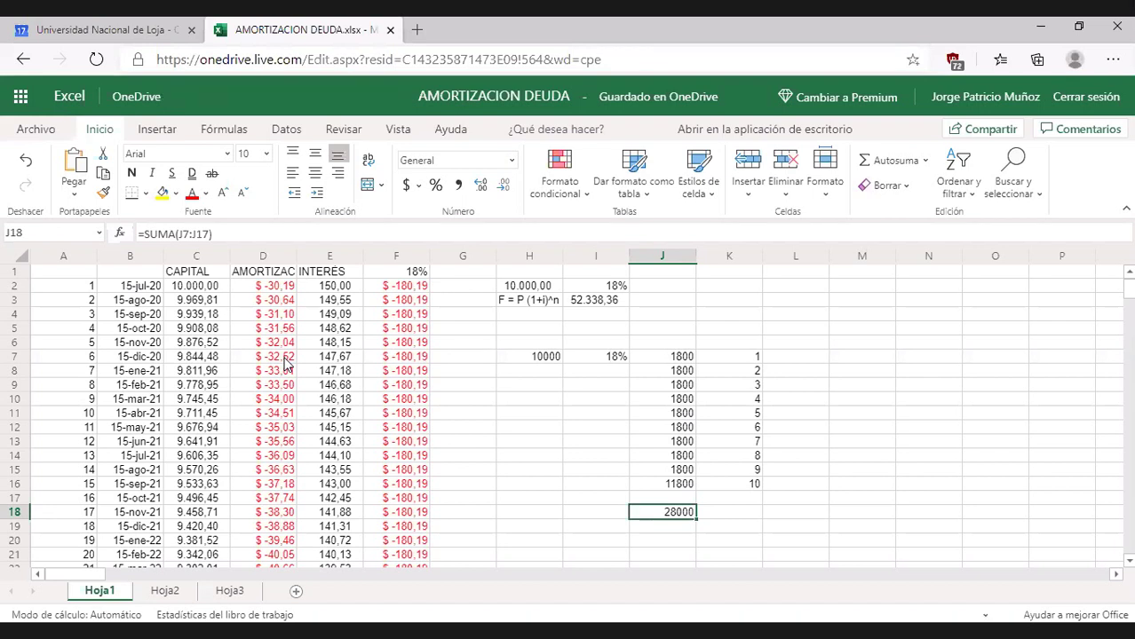
Step: Review the amortization table's starting capital in C2, the rate in F1 and the payment formulas in F2 and F3
click(190, 289)
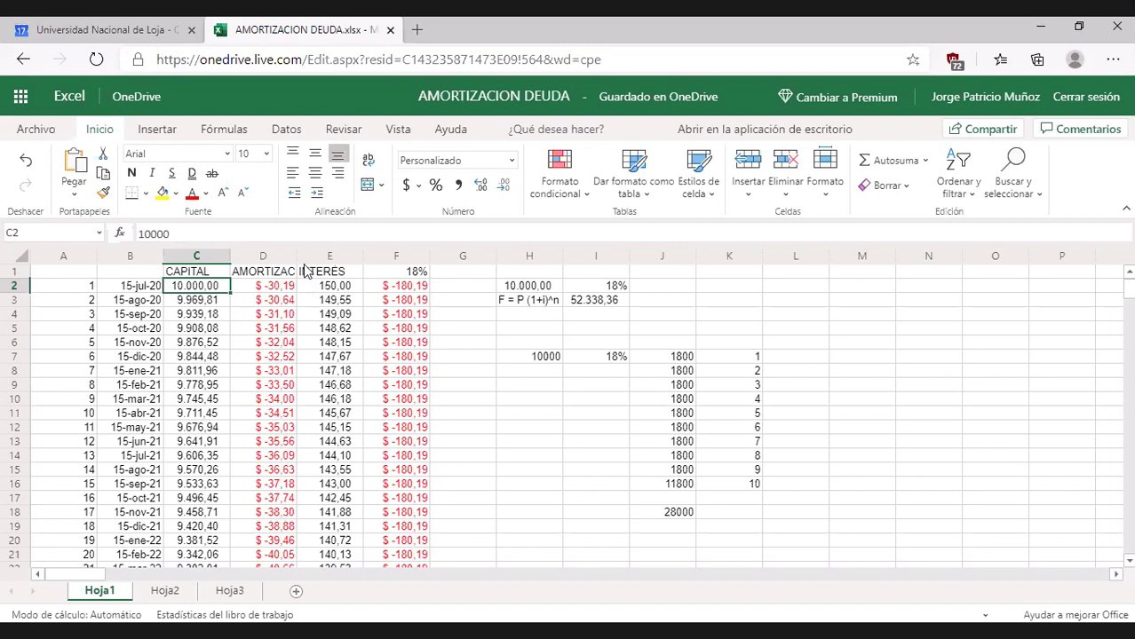
click(409, 275)
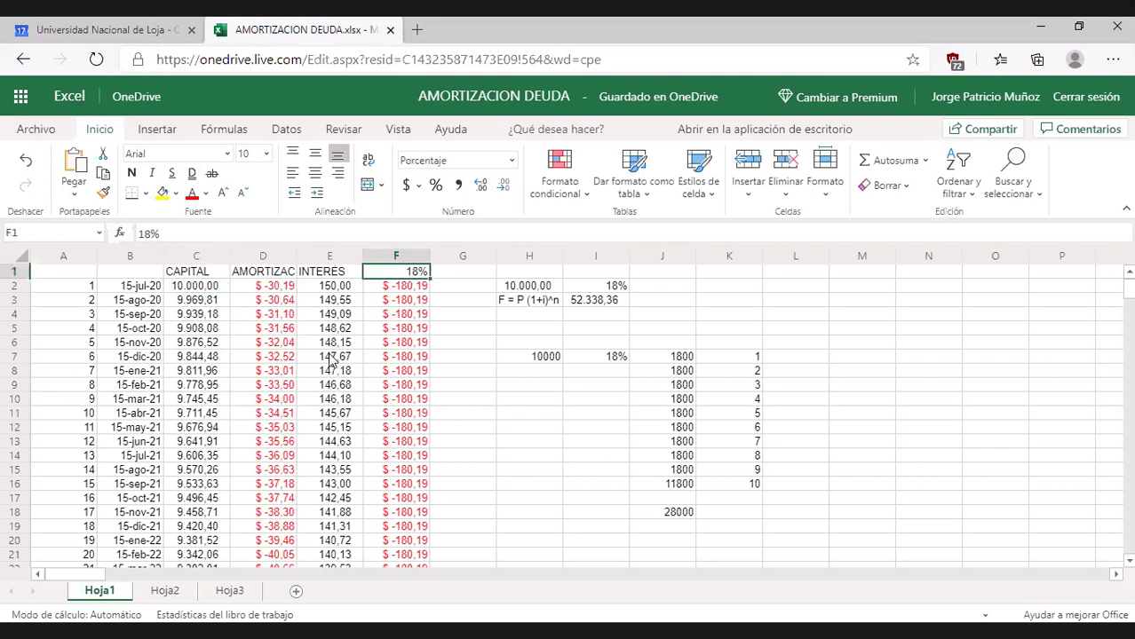
click(414, 288)
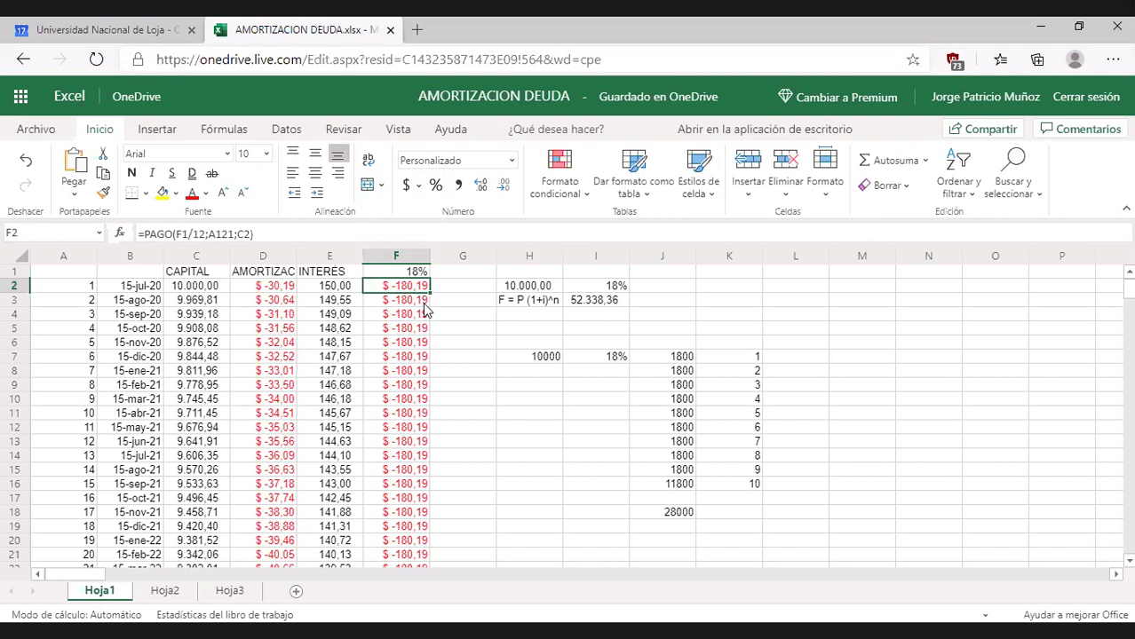
click(411, 299)
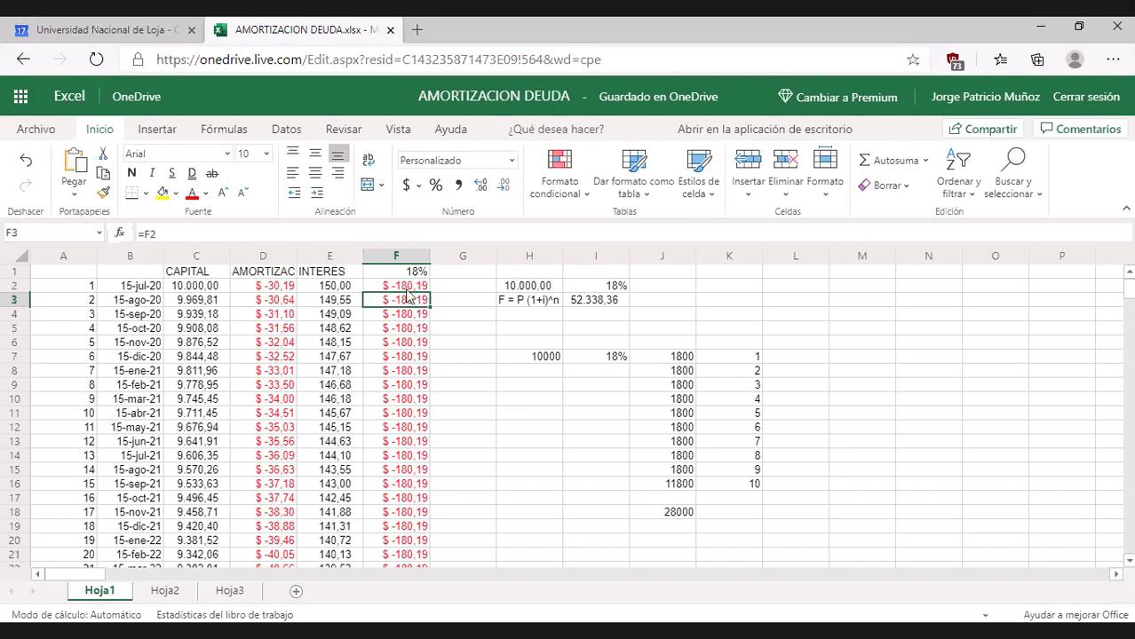
Step: Examine the monthly payments in column F from the first period down to the last one in F121
key(Up)
key(Down)
key(Down)
key(Down)
key(Down)
key(Down)
key(Down)
key(Down)
key(Down)
key(Down)
key(Down)
key(Down)
key(Down)
key(Down)
key(Down)
key(Down)
key(Down)
key(Down)
key(Down)
key(Down)
key(Down)
key(Down)
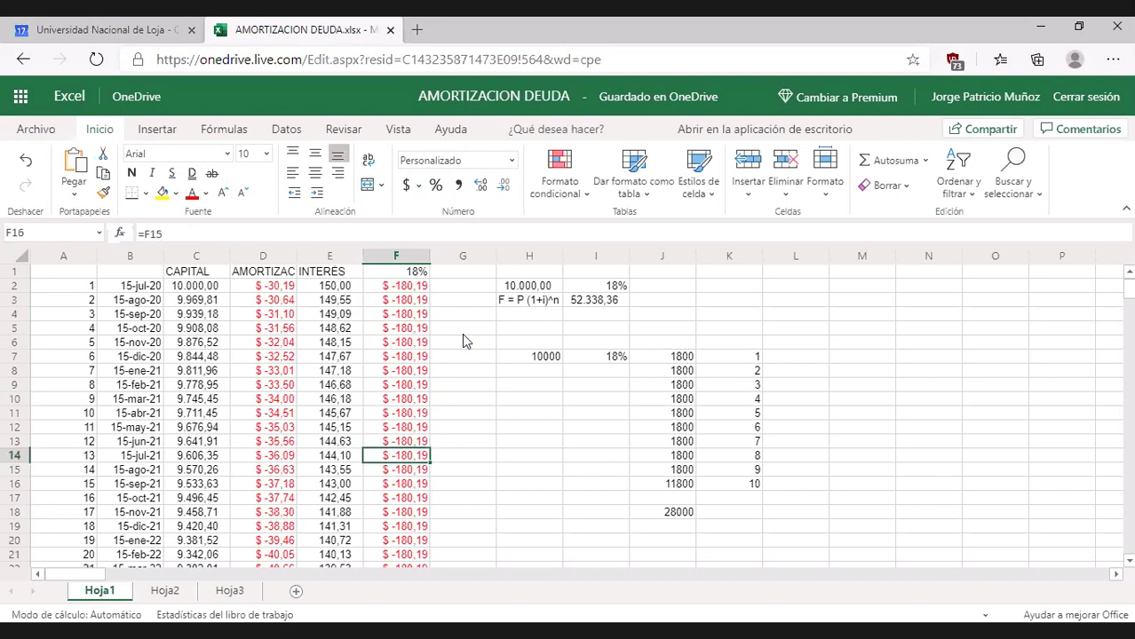
key(Down)
key(Down)
key(Down)
key(Down)
key(Down)
key(Down)
key(Down)
key(Down)
key(Down)
key(Down)
key(Down)
key(Down)
key(Down)
key(Down)
key(Down)
key(Down)
key(Down)
key(Down)
key(Down)
key(Down)
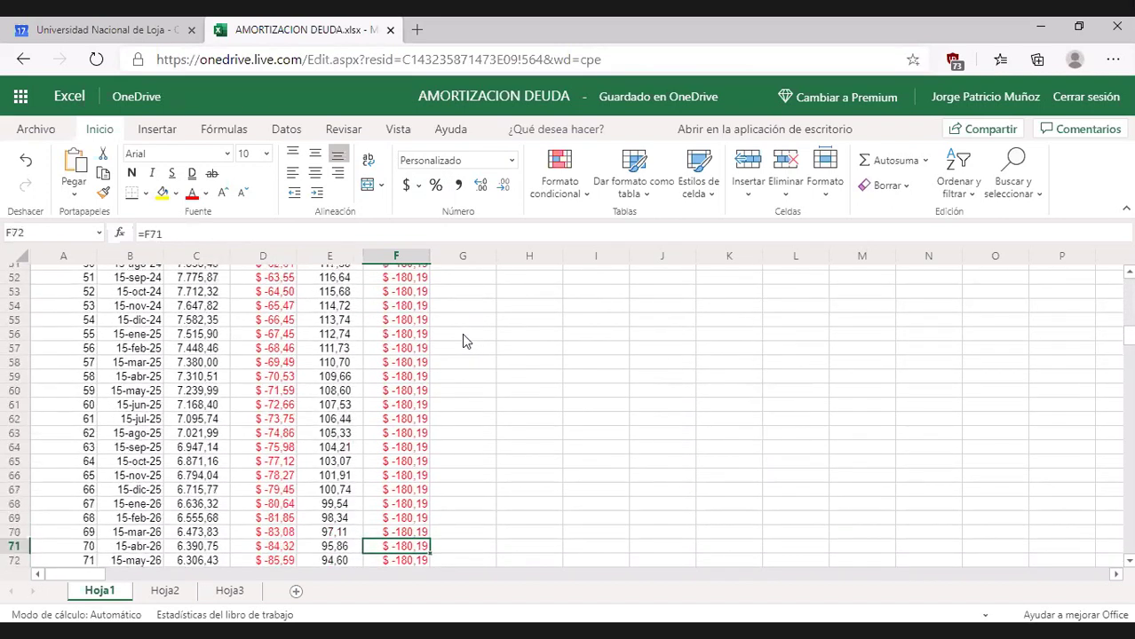
key(Down)
key(Down)
key(Down)
key(Down)
key(Down)
key(Down)
key(Down)
key(Down)
key(Down)
key(Down)
key(Down)
key(Down)
key(Down)
key(Down)
key(Down)
key(Down)
key(Down)
key(Down)
key(Down)
key(Down)
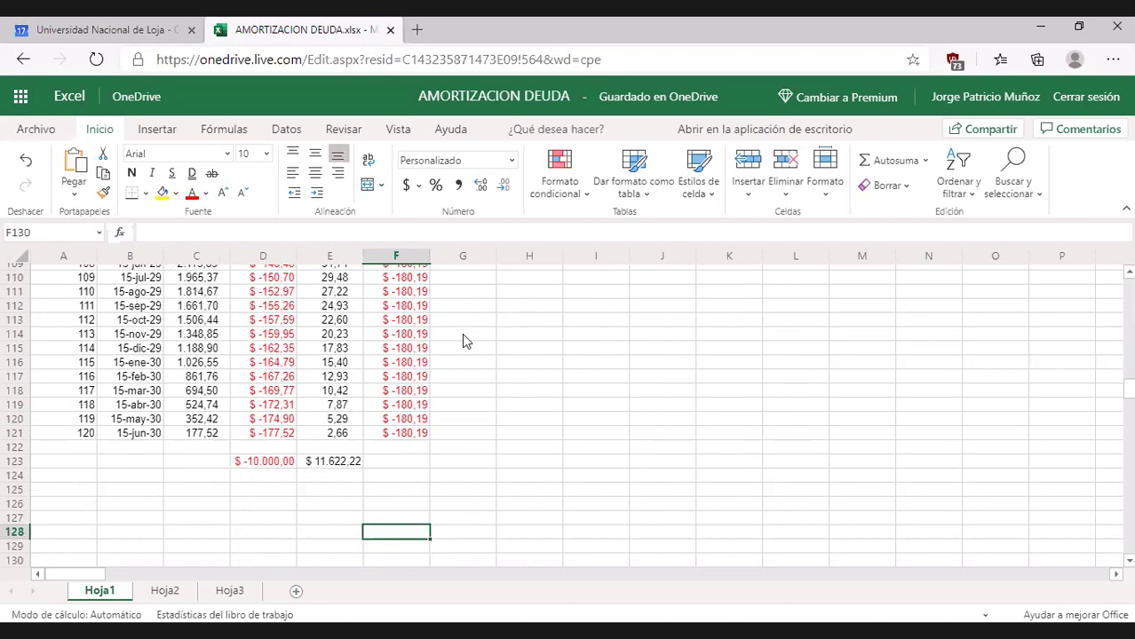
key(Up)
key(Up)
key(Up)
key(Up)
key(Up)
key(Up)
key(Up)
key(Up)
key(Up)
key(Up)
key(Up)
key(Up)
key(Up)
key(Up)
key(Up)
key(Up)
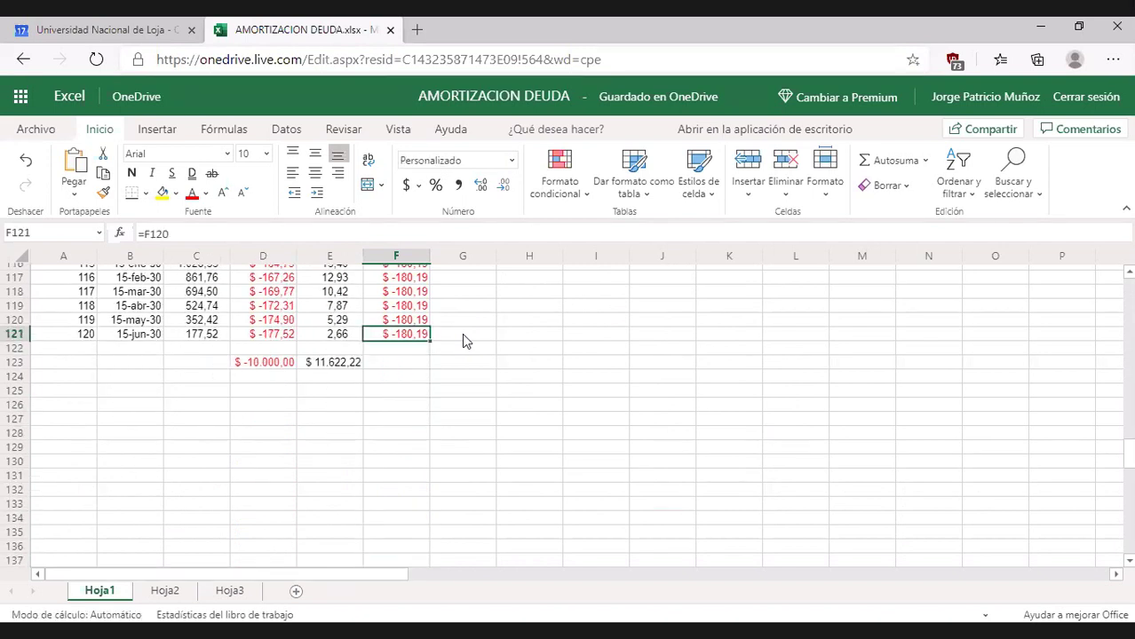
Step: Look back through the payment column from the last period up to the PAGO formula in F2
key(Up)
key(Up)
key(Up)
key(Up)
key(Up)
key(Up)
key(Up)
key(Up)
key(Up)
key(Up)
key(Up)
key(Up)
key(Up)
key(Up)
key(Up)
key(Up)
key(Up)
key(Up)
key(Up)
key(Up)
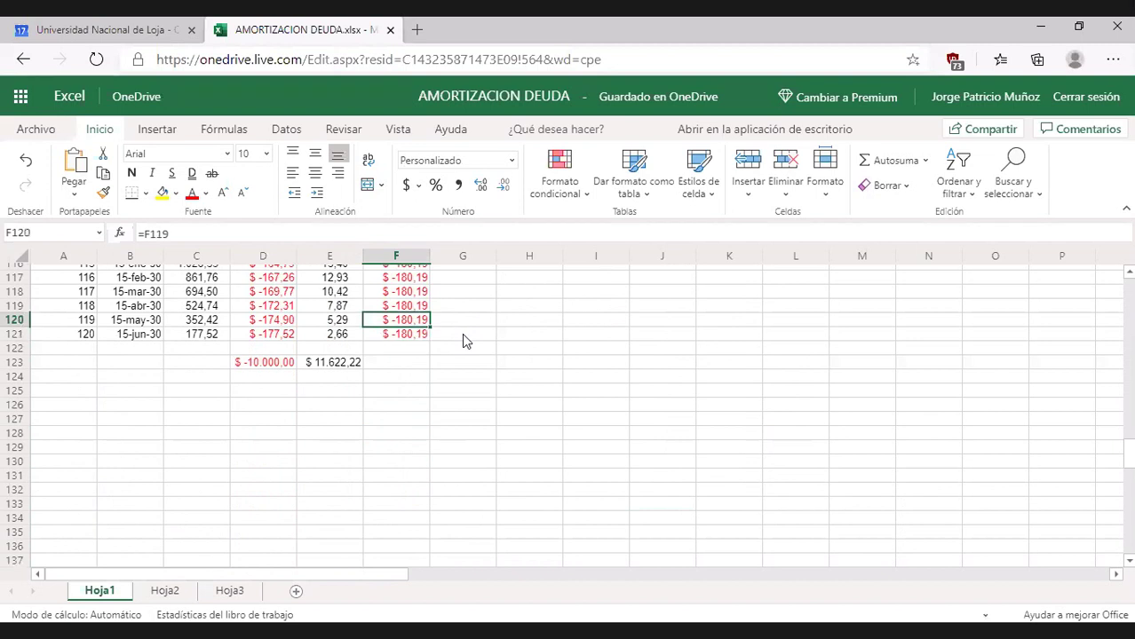
key(Up)
key(Up)
key(Up)
key(Up)
key(Up)
key(Up)
key(Up)
key(Up)
key(Up)
key(Up)
key(Up)
key(Up)
key(Up)
key(Up)
key(Up)
key(Up)
key(Up)
key(Up)
key(Up)
key(Up)
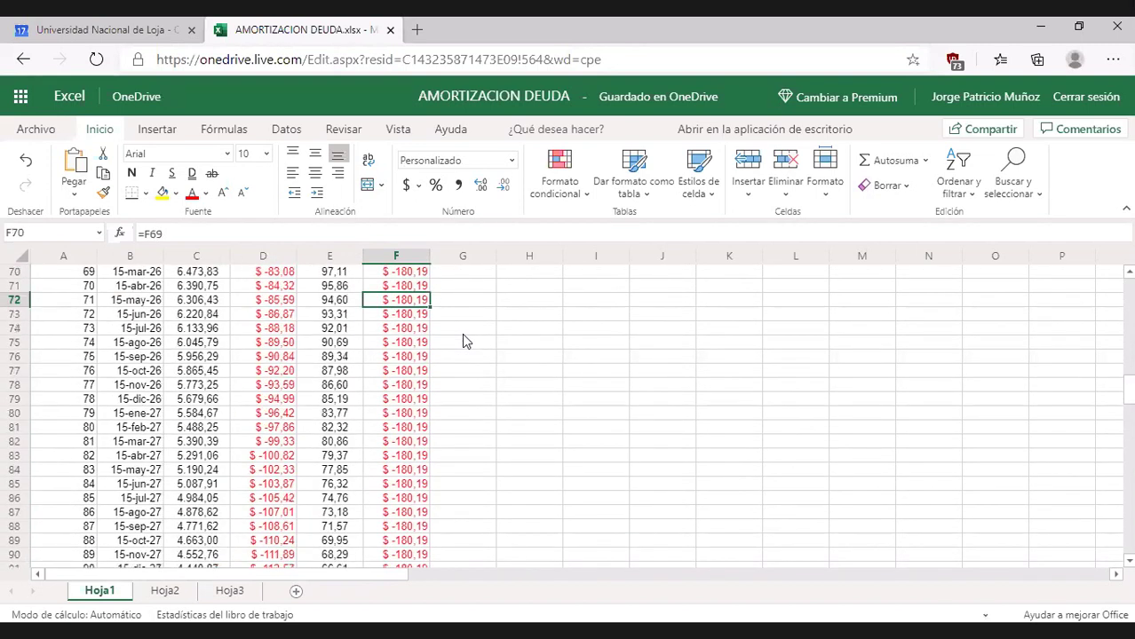
key(Up)
key(Up)
key(Up)
key(Up)
key(Up)
key(Up)
key(Up)
key(Up)
key(Up)
key(Up)
key(Up)
key(Up)
key(Up)
key(Up)
key(Up)
key(Up)
key(Up)
key(Up)
key(Up)
key(Up)
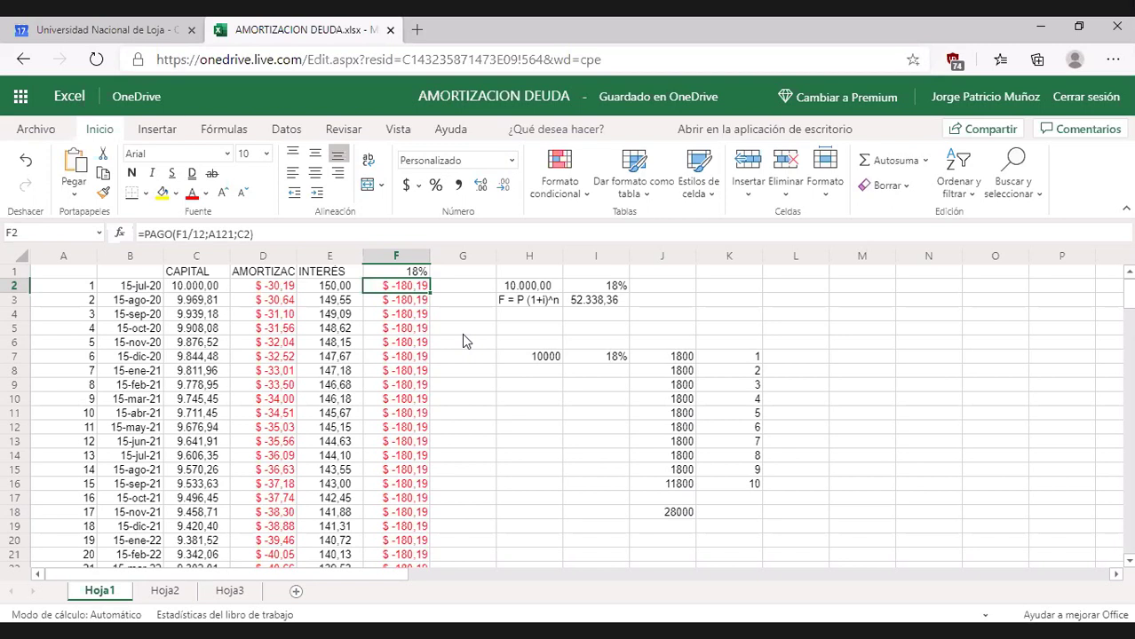
Step: Compare the interest, amortization and payment formulas of the first two periods in rows 2 and 3
key(Left)
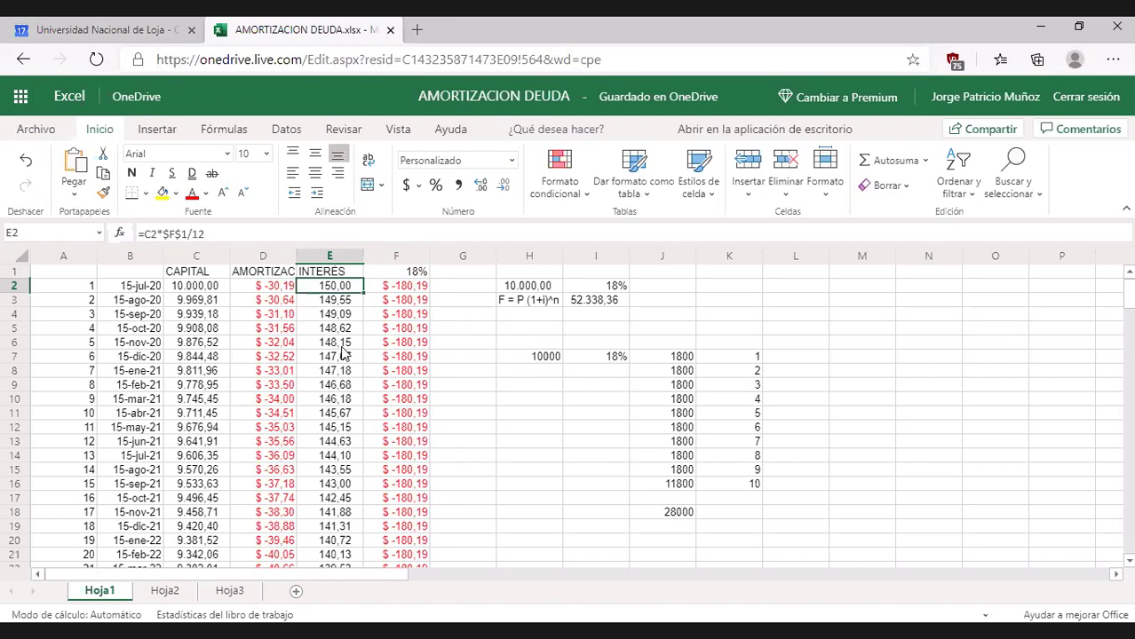
key(Left)
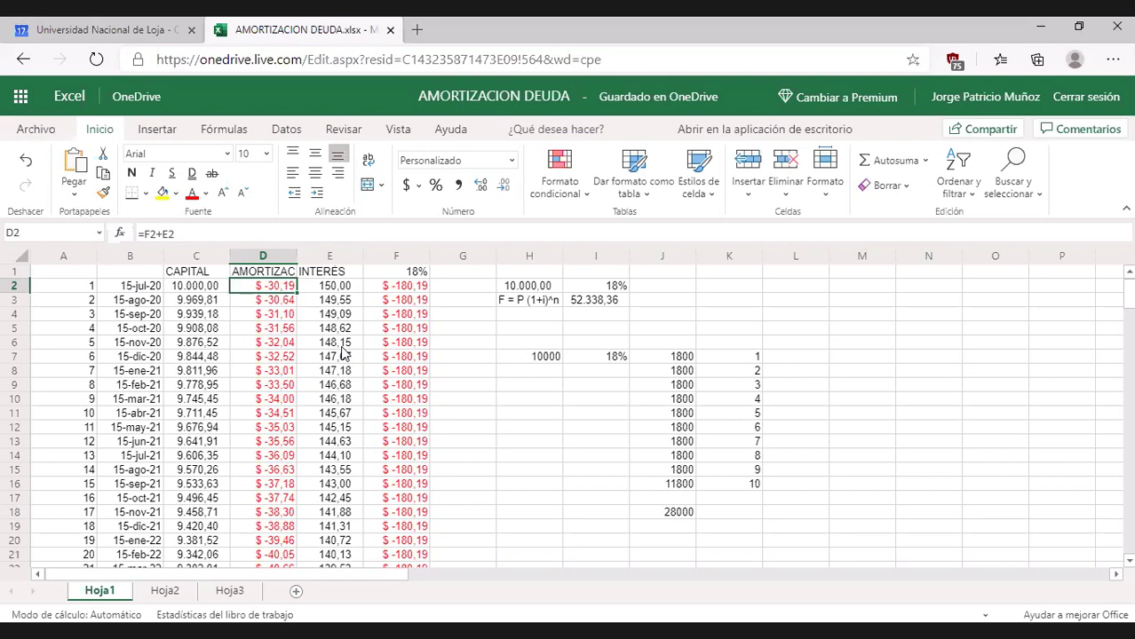
key(Right)
key(Right)
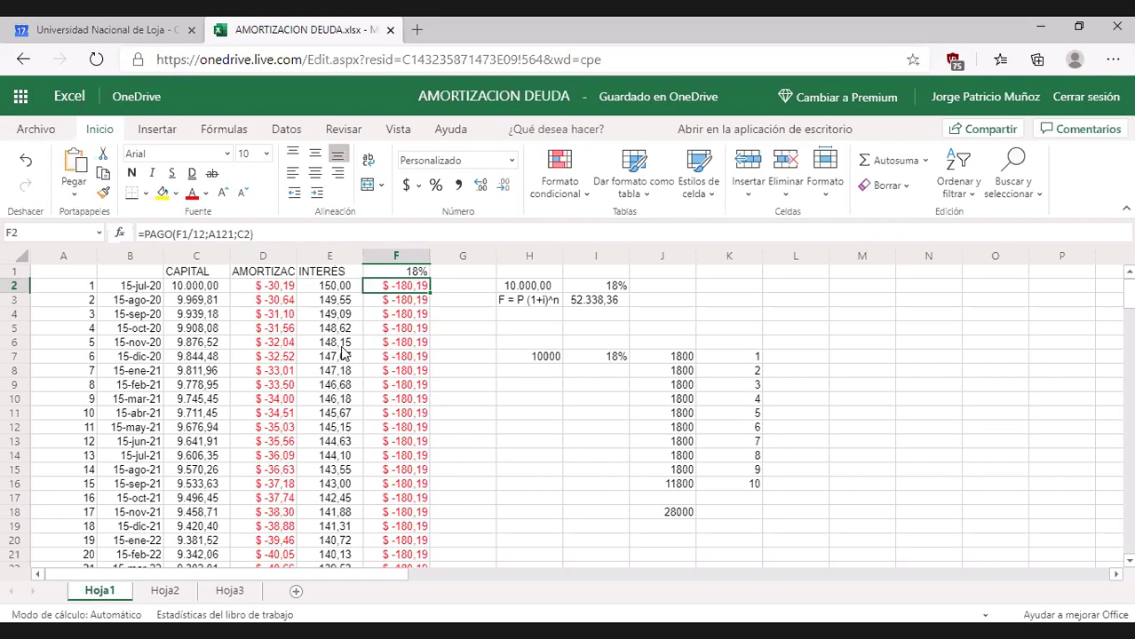
key(Down)
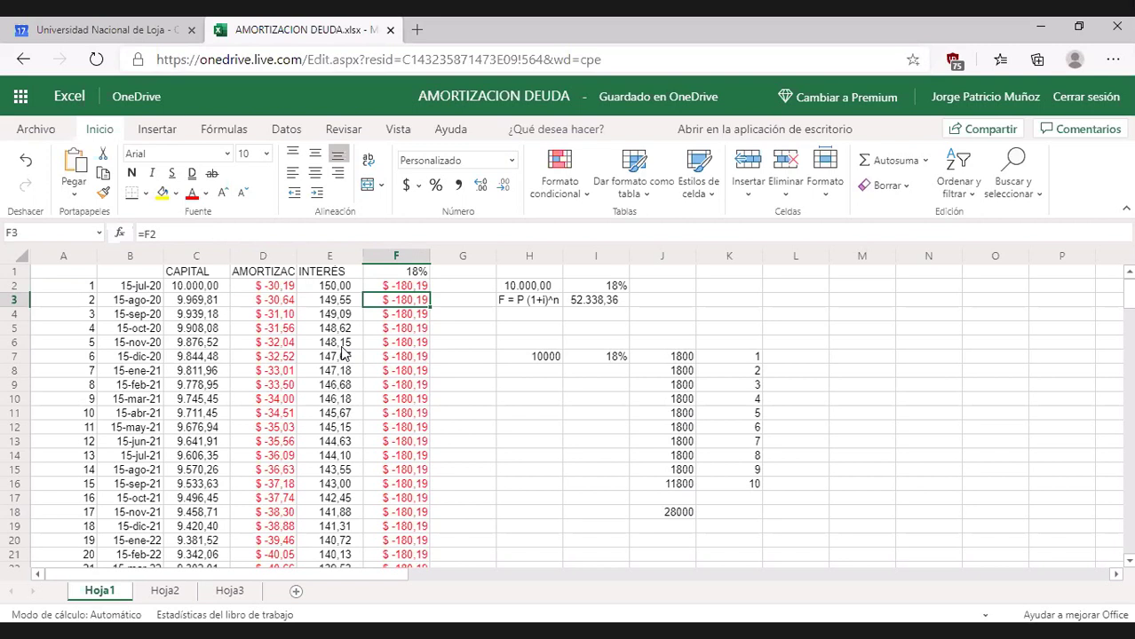
key(Left)
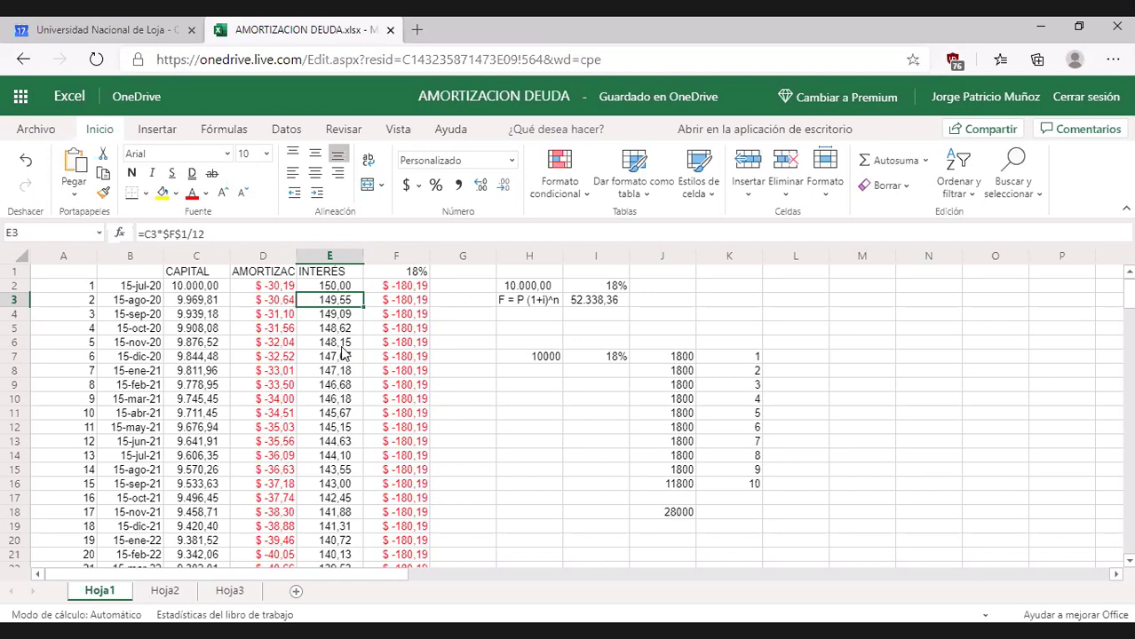
key(Left)
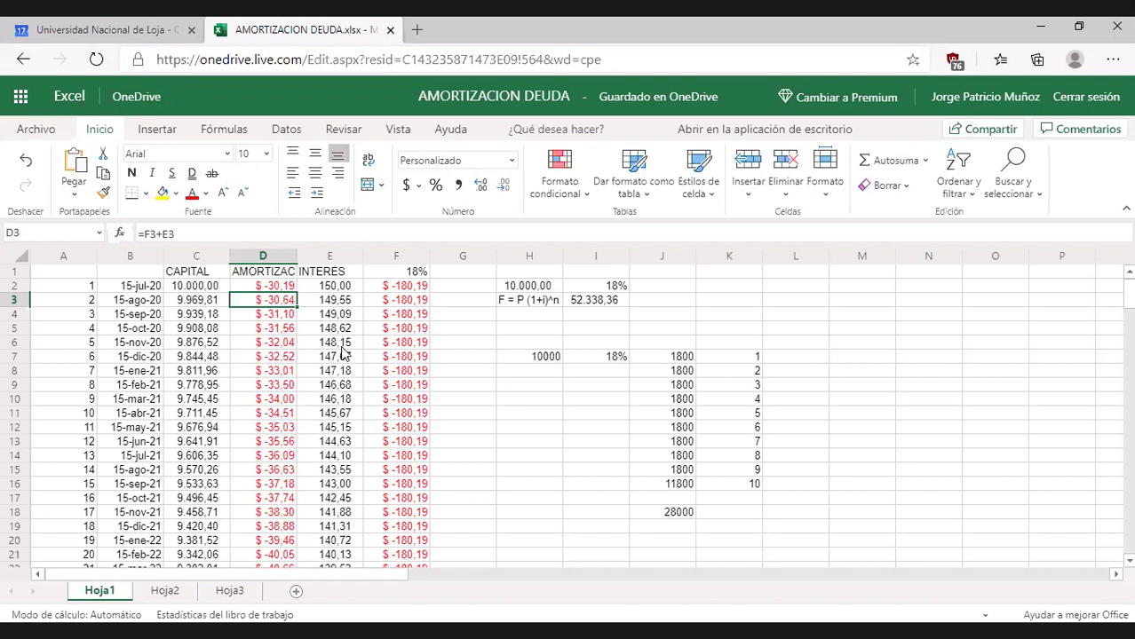
Step: Examine the amortization amounts in column D from the second period down to the last one in D121
key(Down)
key(Down)
key(Down)
key(Down)
key(Down)
key(Down)
key(Down)
key(Down)
key(Down)
key(Down)
key(Down)
key(Down)
key(Down)
key(Down)
key(Down)
key(Down)
key(Down)
key(Down)
key(Down)
key(Down)
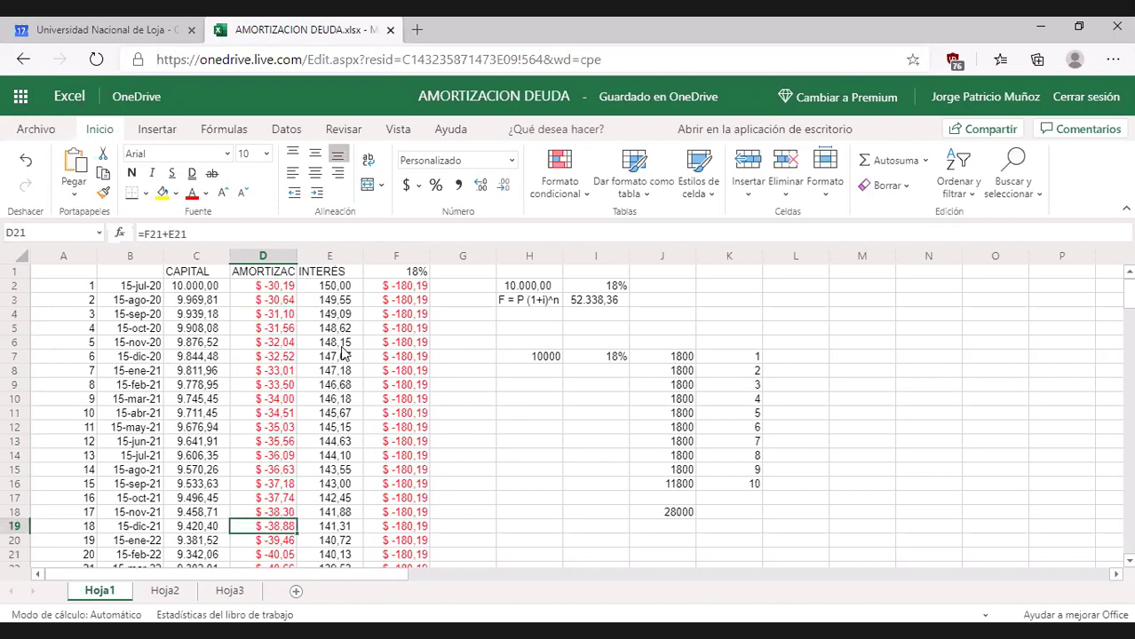
key(Down)
key(Down)
key(Down)
key(Down)
key(Down)
key(Down)
key(Down)
key(Down)
key(Down)
key(Down)
key(Down)
key(Down)
key(Down)
key(Down)
key(Down)
key(Down)
key(Down)
key(Down)
key(Down)
key(Down)
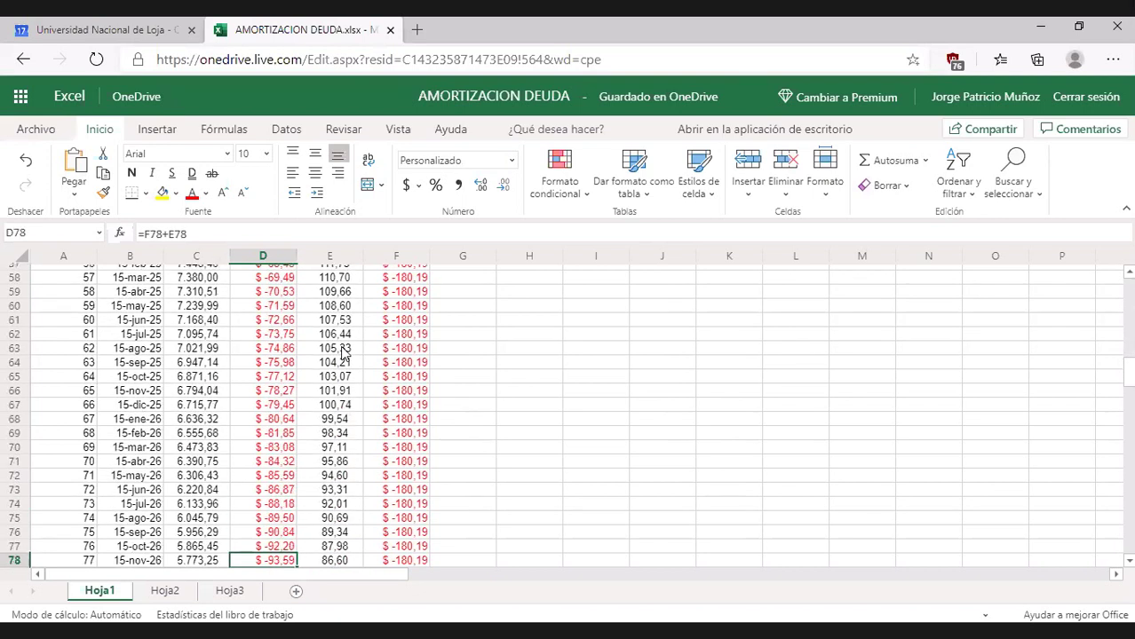
key(Down)
key(Down)
key(Down)
key(Down)
key(Down)
key(Down)
key(Down)
key(Down)
key(Down)
key(Down)
key(Down)
key(Down)
key(Down)
key(Down)
key(Down)
key(Down)
key(Down)
key(Down)
key(Down)
key(Down)
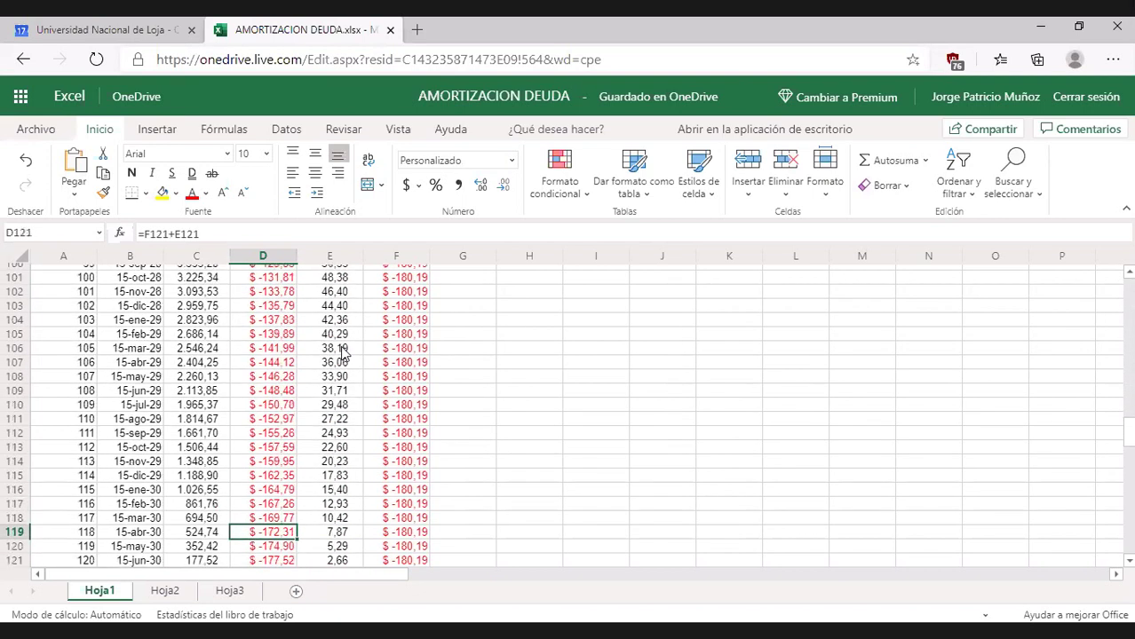
Step: Inspect the payment, interest and amortization formulas of period 119 in F120, E120 and D120
key(Up)
key(Up)
key(Up)
key(Up)
key(Up)
key(Up)
key(Up)
key(Up)
key(Up)
key(Up)
key(Down)
key(Down)
key(Right)
key(Right)
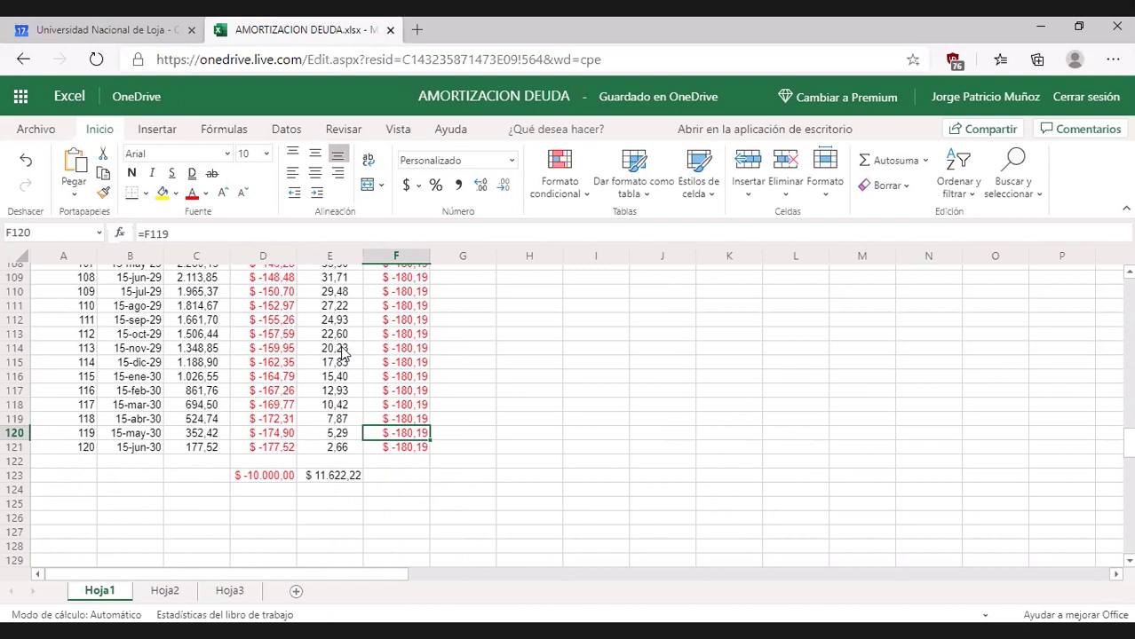
key(Left)
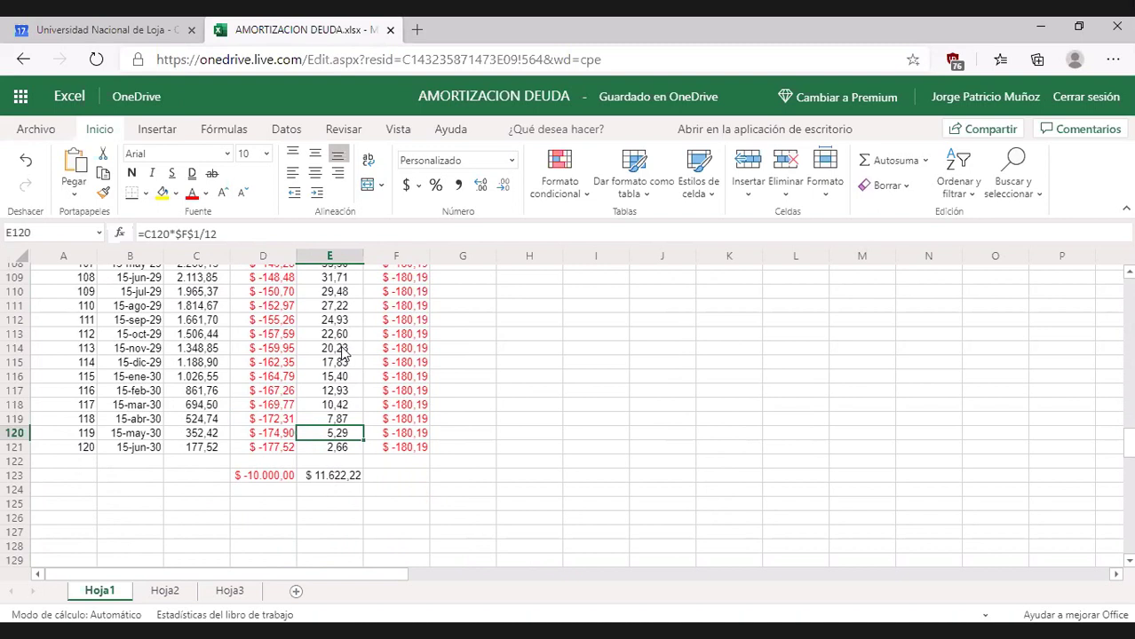
key(Left)
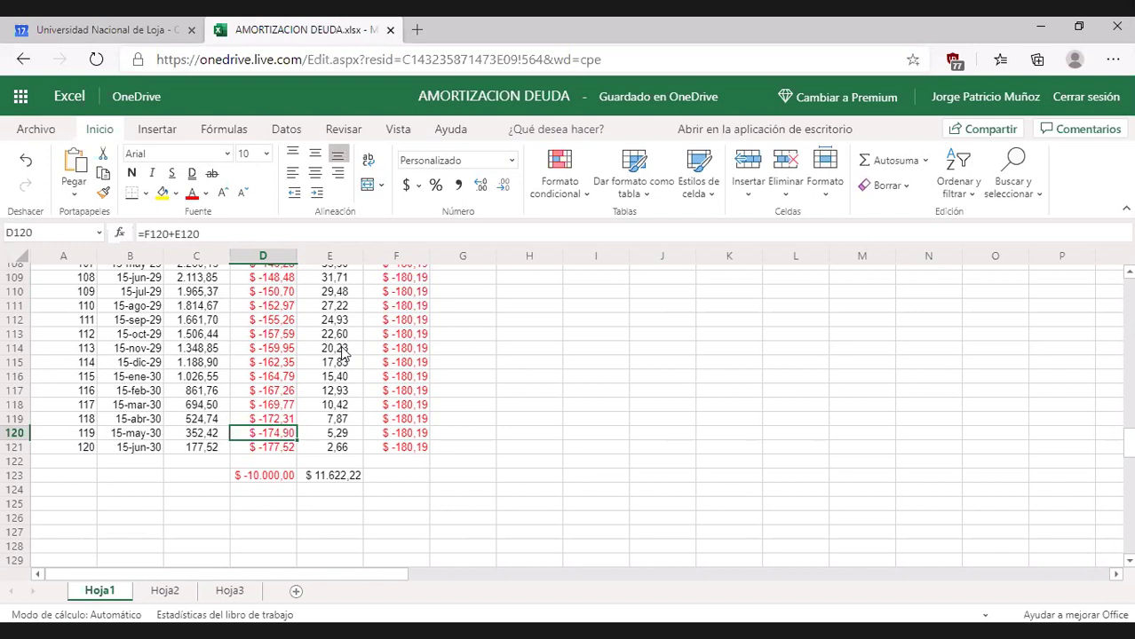
Step: Inspect the amortization, payment and interest formulas of the final period in row 121
key(Down)
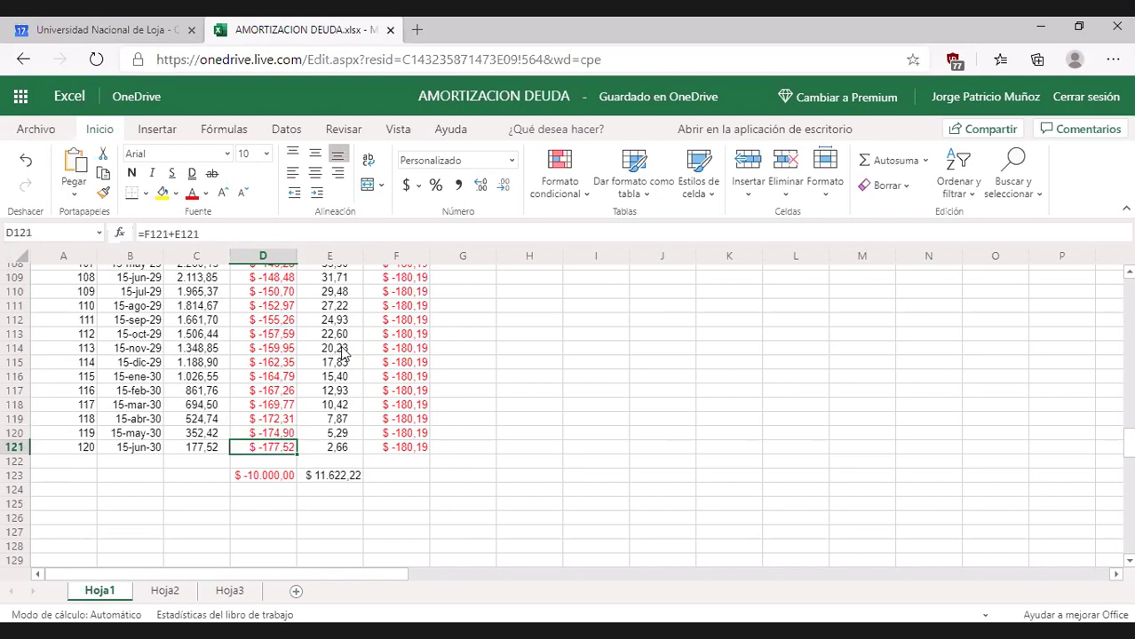
key(Right)
key(Right)
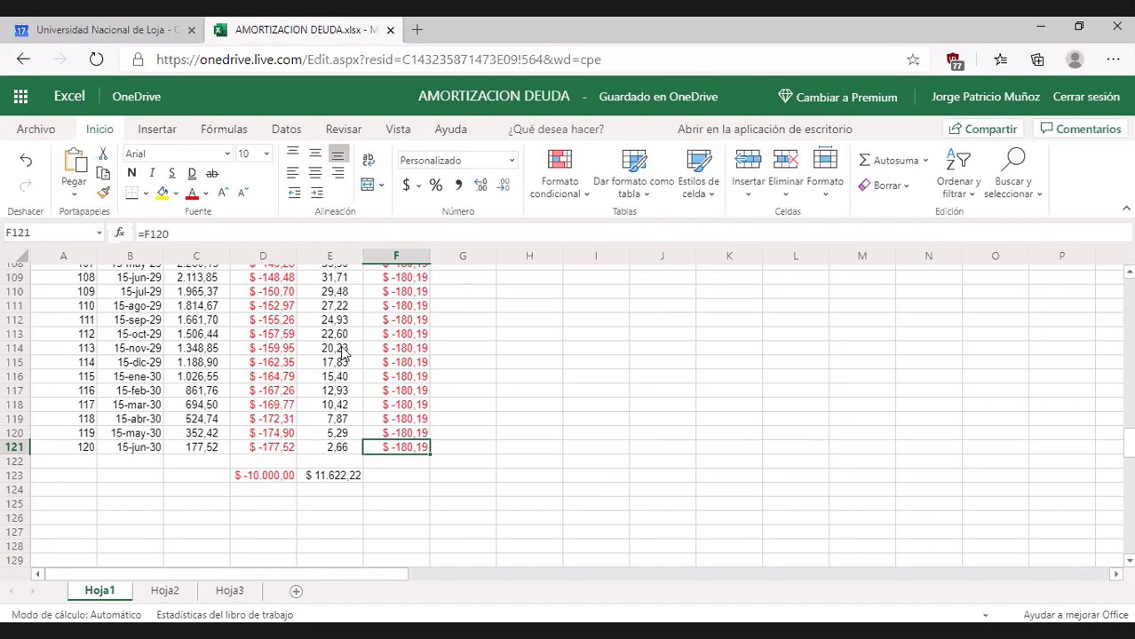
key(Left)
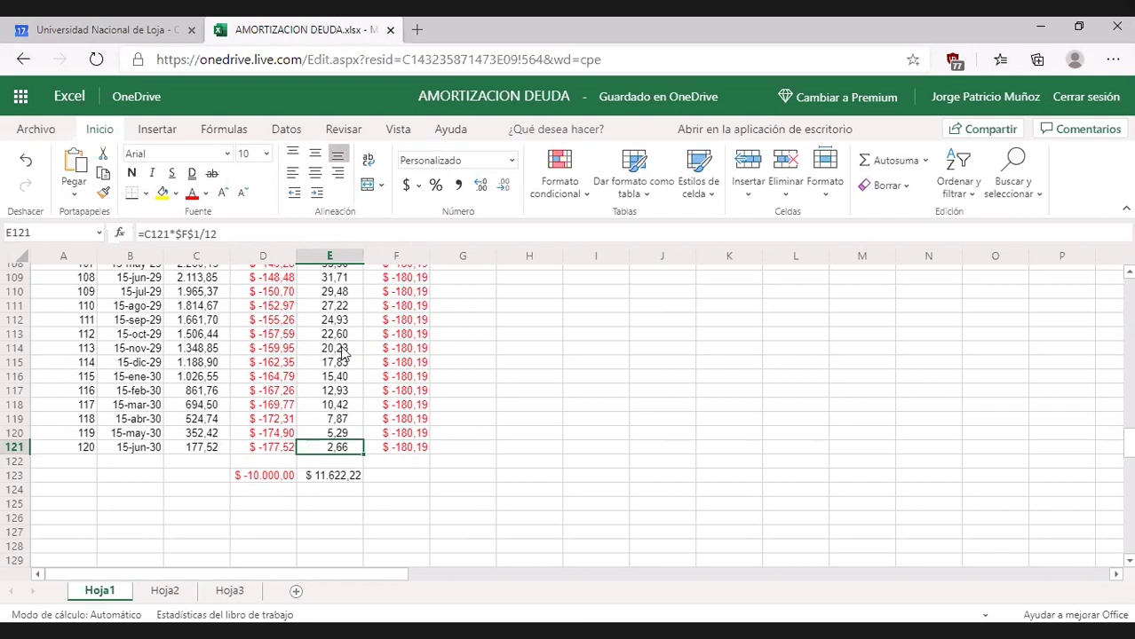
key(Left)
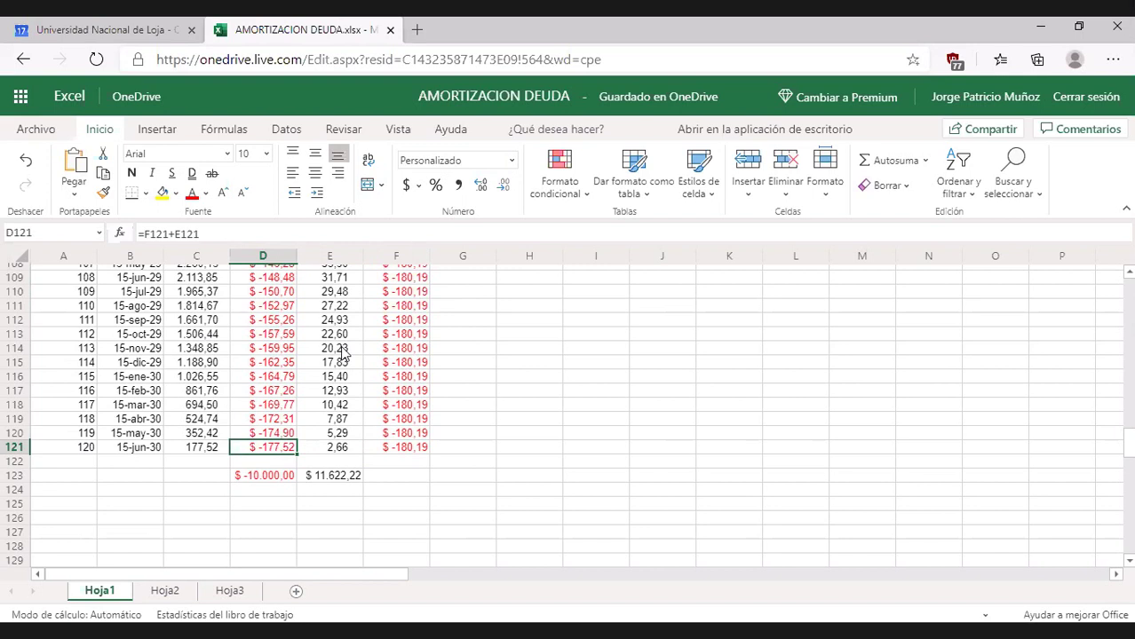
Step: Check the SUMA totals of the amortization and interest columns in D123 and E123
click(271, 495)
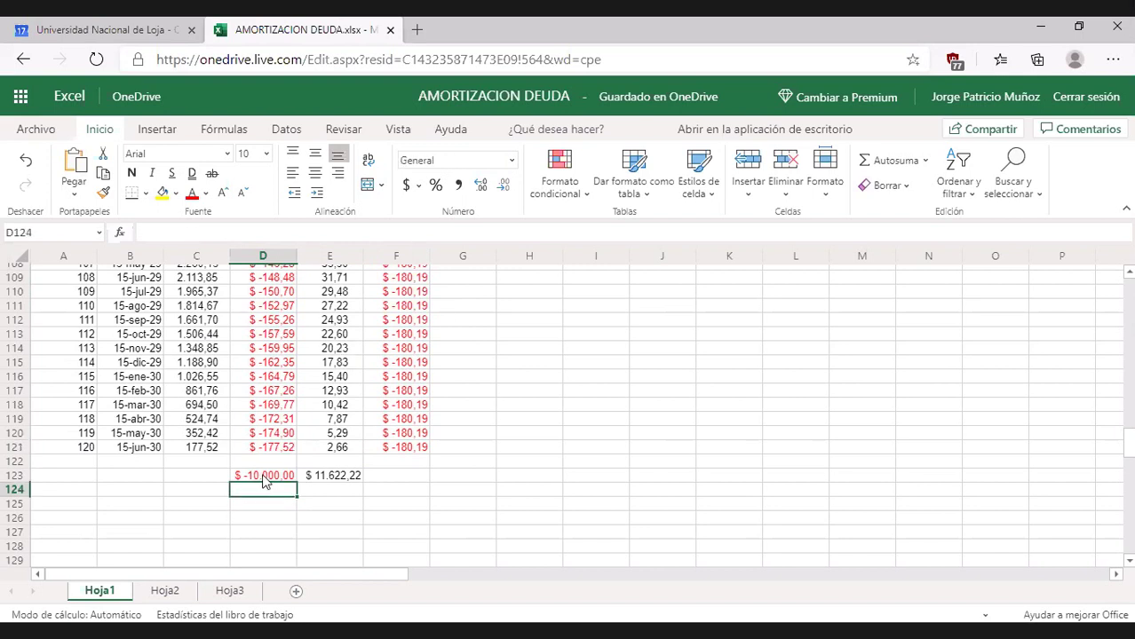
click(266, 478)
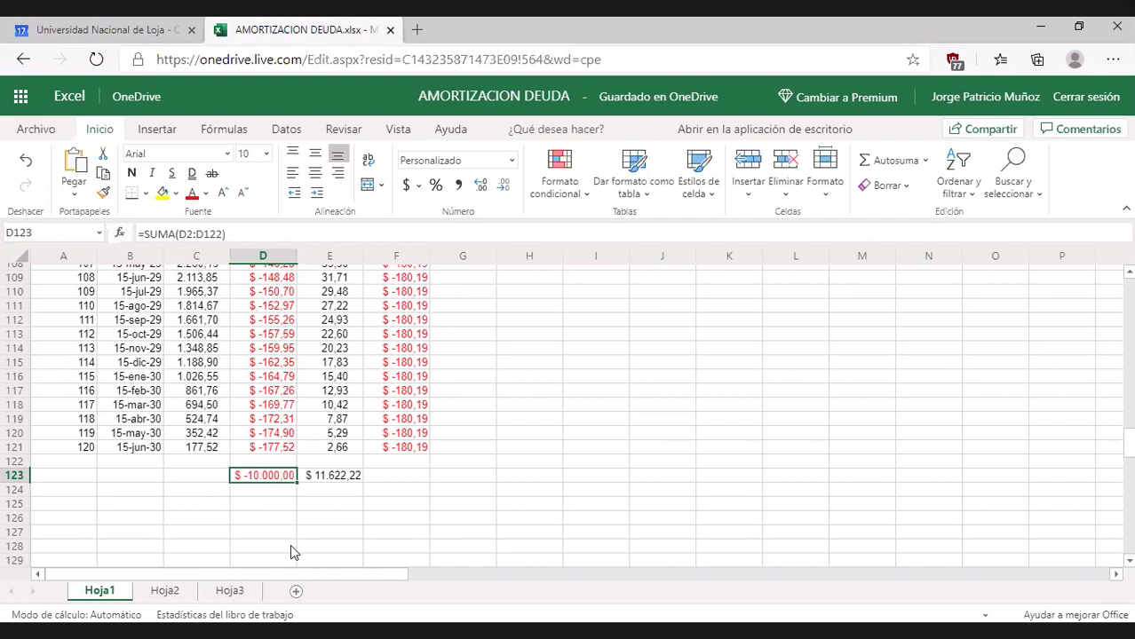
key(Right)
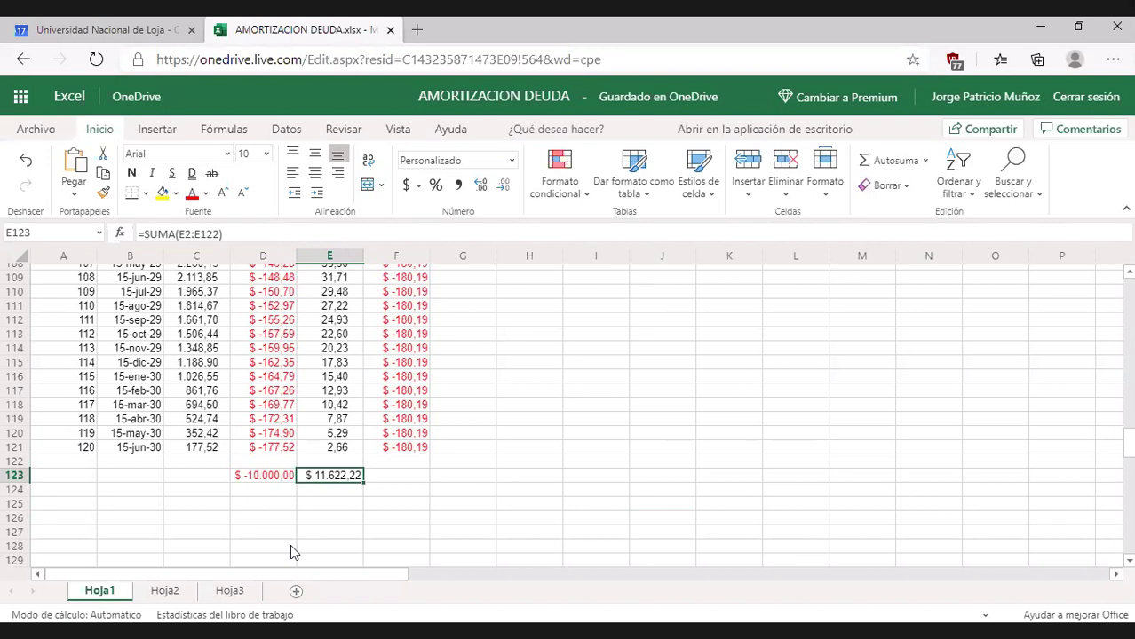
Step: Return to the start of the amortization table and switch to the Parte 4. Estudio Económico PDF in Adobe Acrobat Reader
click(556, 500)
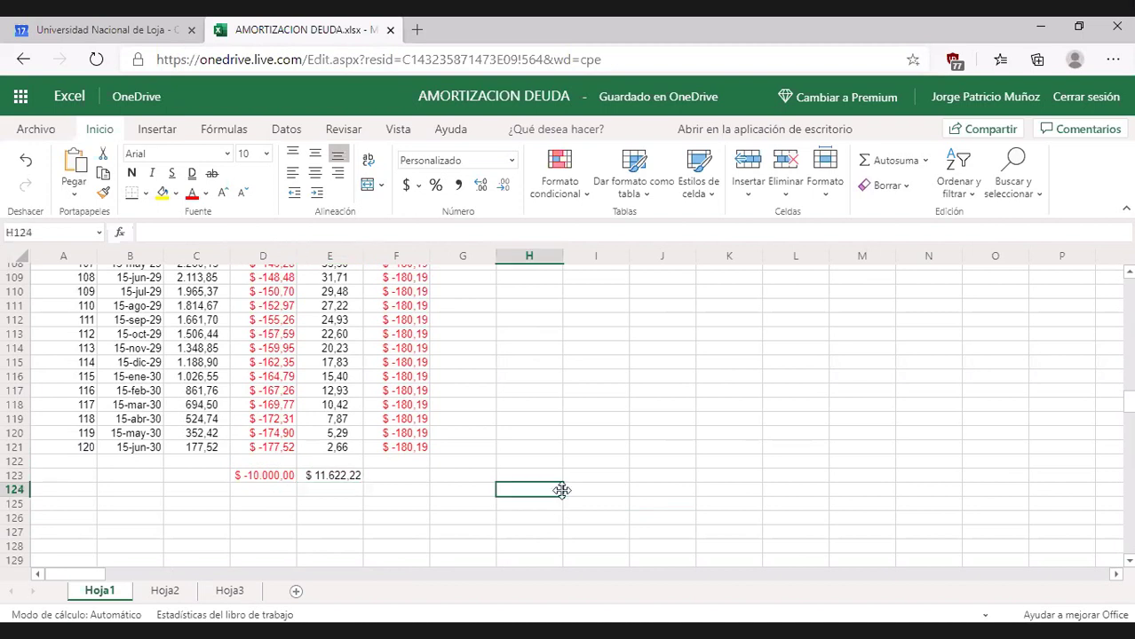
scroll(556, 506, up, 20)
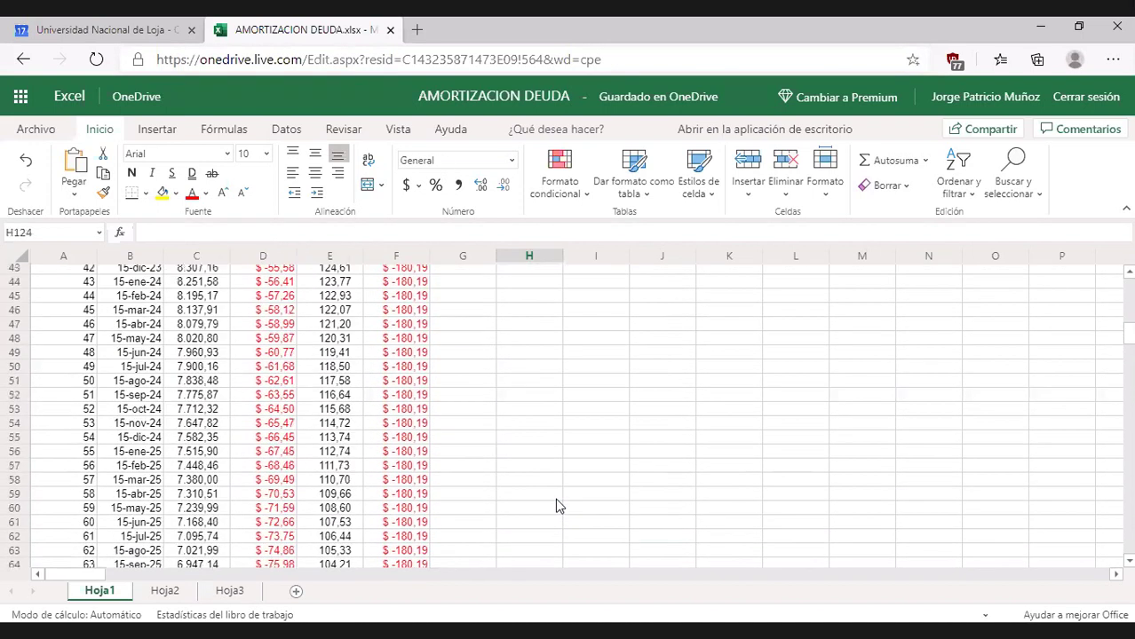
scroll(557, 505, up, 3)
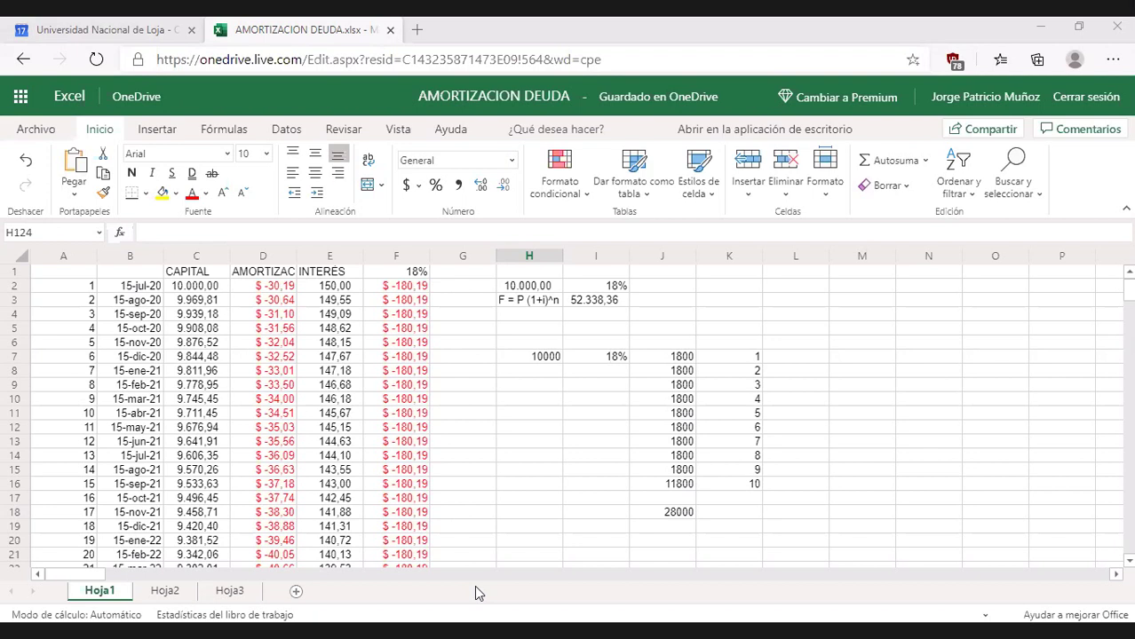
key(alt+Tab)
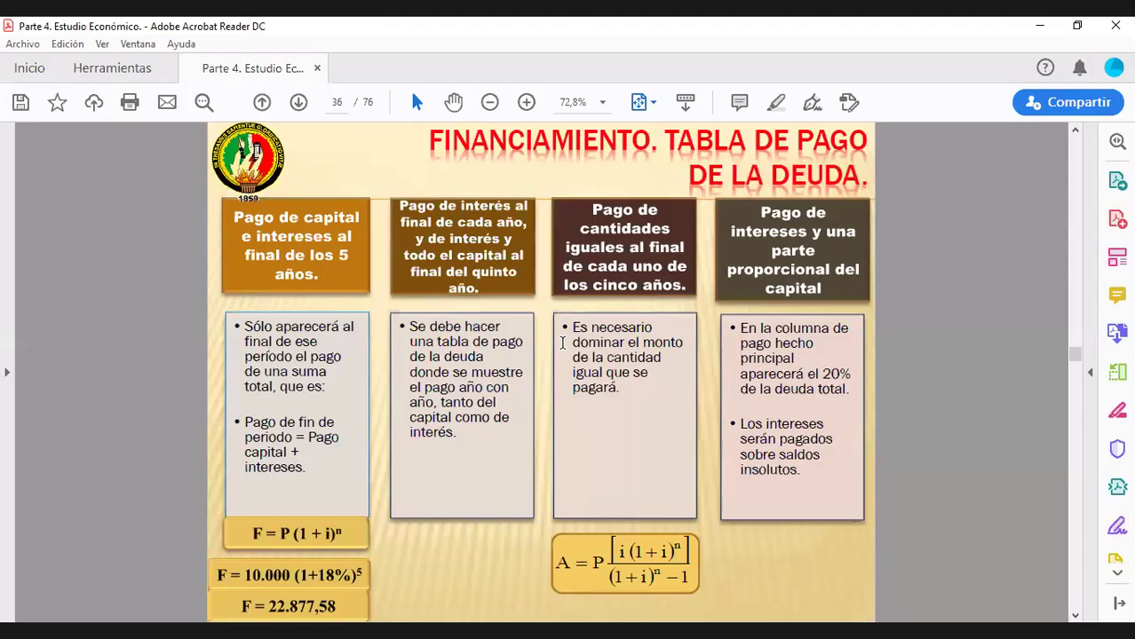